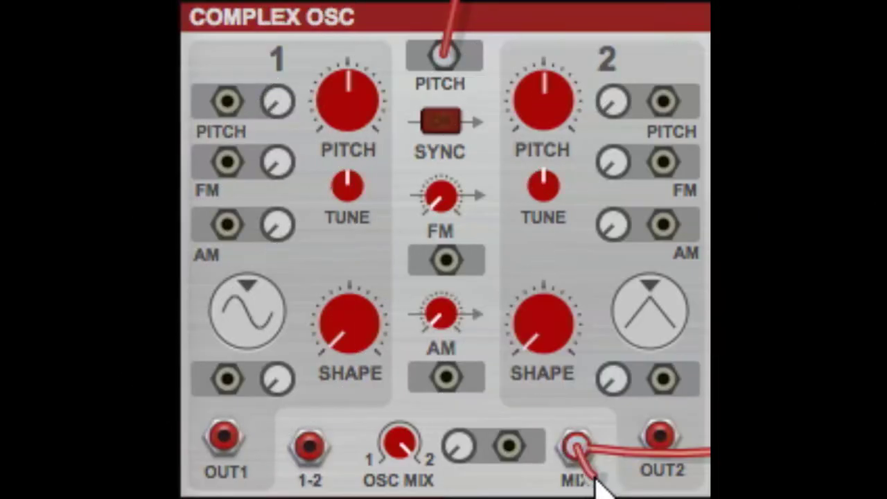
Patch the loose cable into the oscillator mix output, hide and reshow the cables, and open the device menu.
left_click_drag(599, 489, 586, 463)
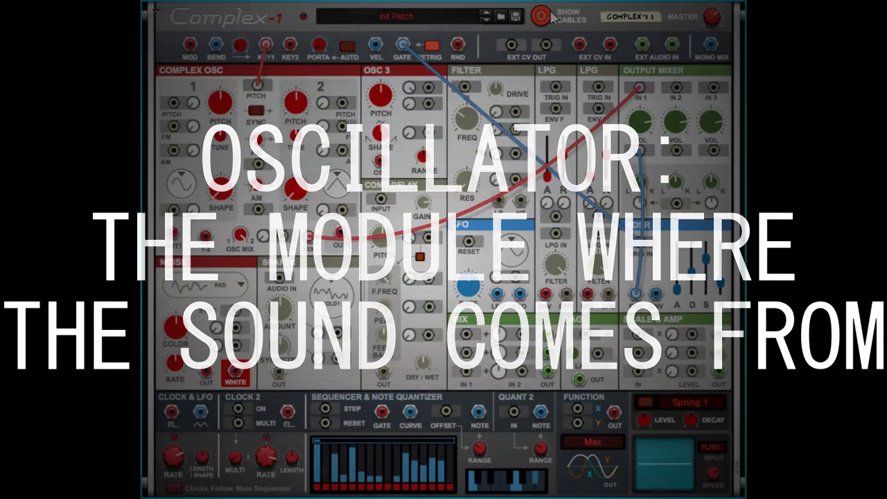
left_click(543, 16)
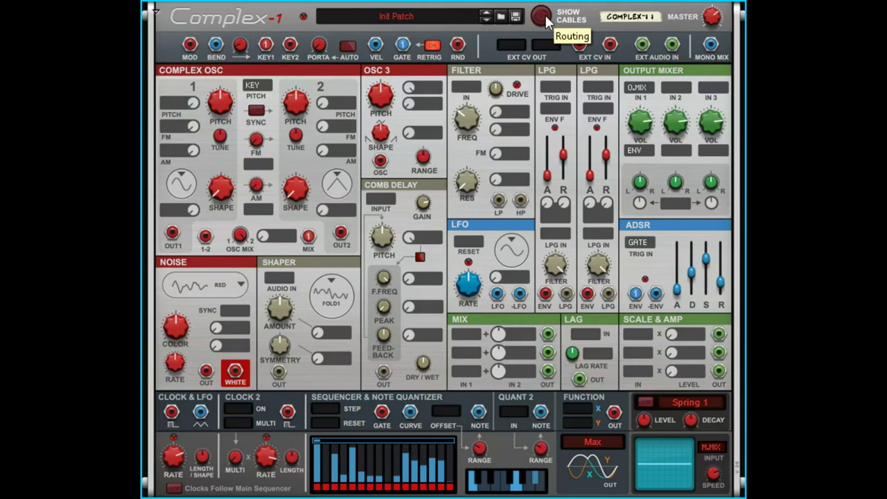
left_click(543, 15)
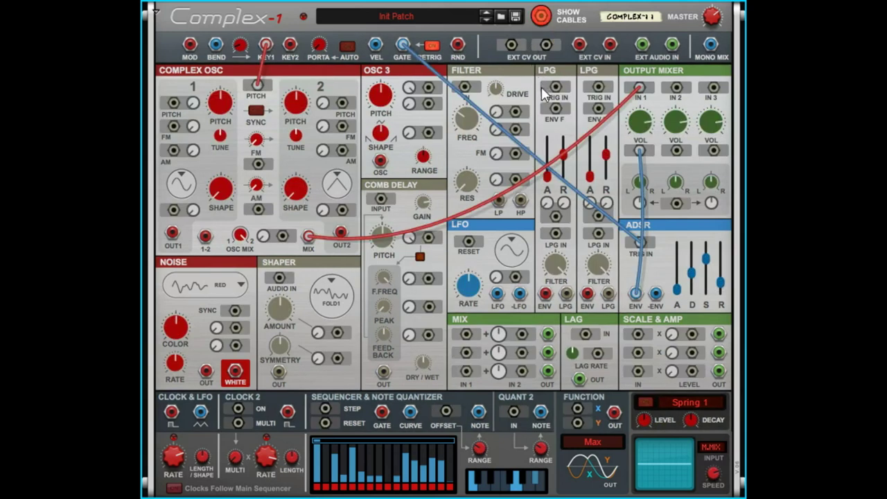
right_click(638, 92)
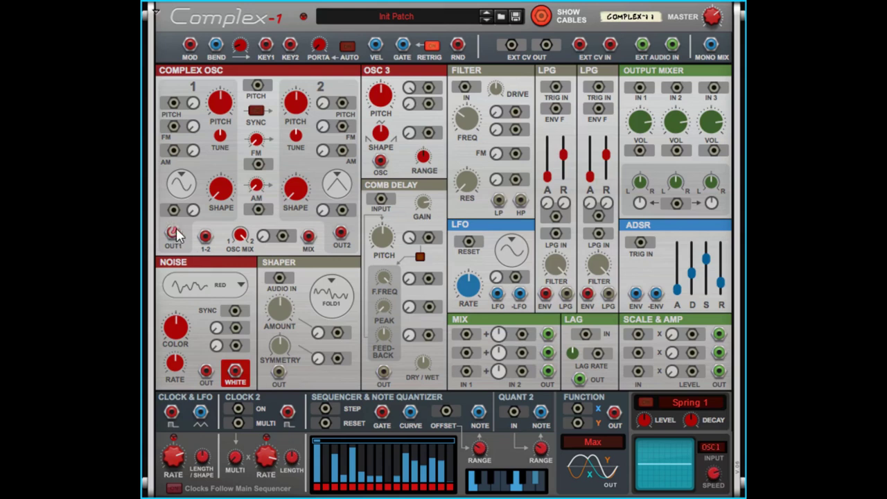
Cable oscillator 1's output to Output Mixer input 1 and turn channel 1 volume down to about -10 dB.
left_click_drag(172, 232, 638, 88)
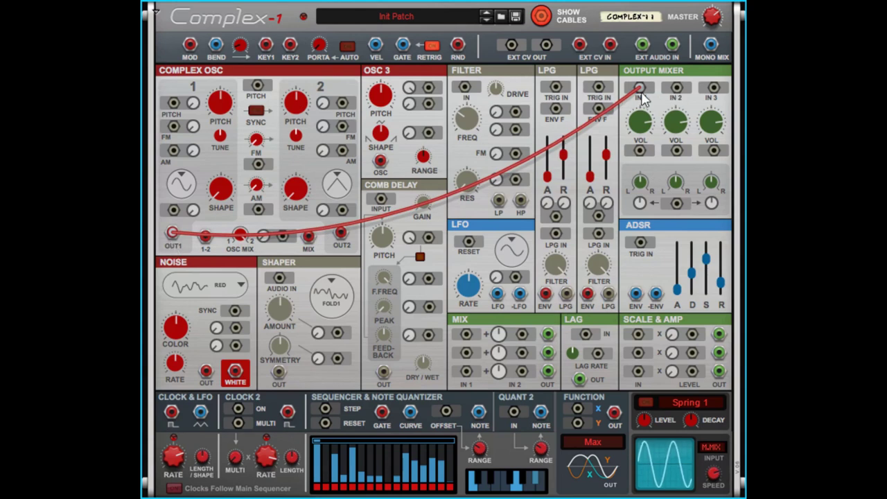
left_click_drag(639, 90, 639, 89)
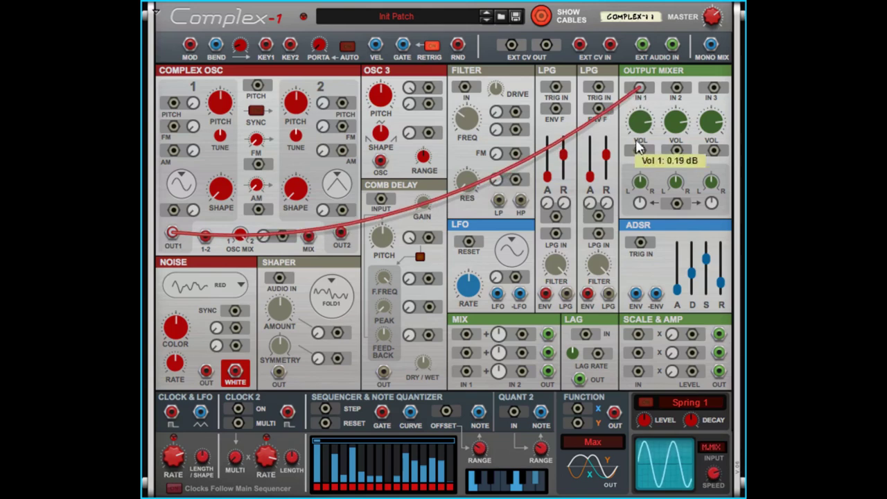
left_click_drag(639, 166, 641, 191)
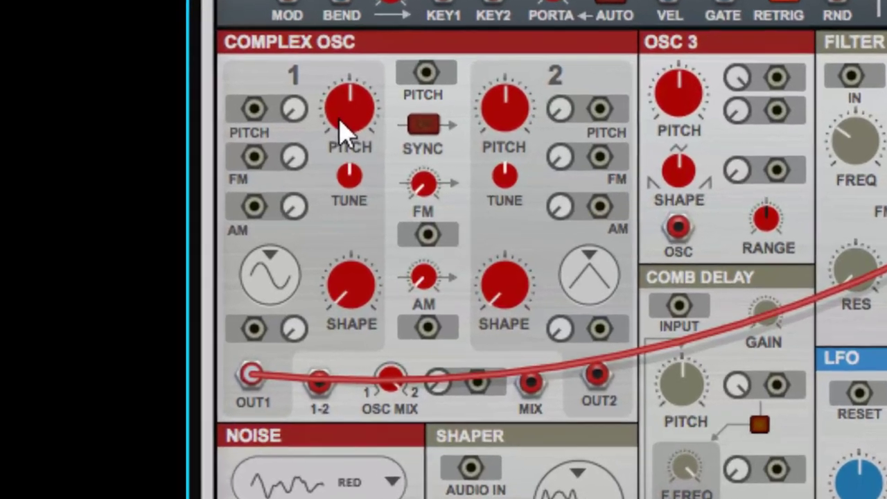
Vary oscillator 1's pitch and waveform shape, finally raising its pitch to 31.
left_click_drag(290, 112, 305, 95)
left_click_drag(414, 108, 476, 89)
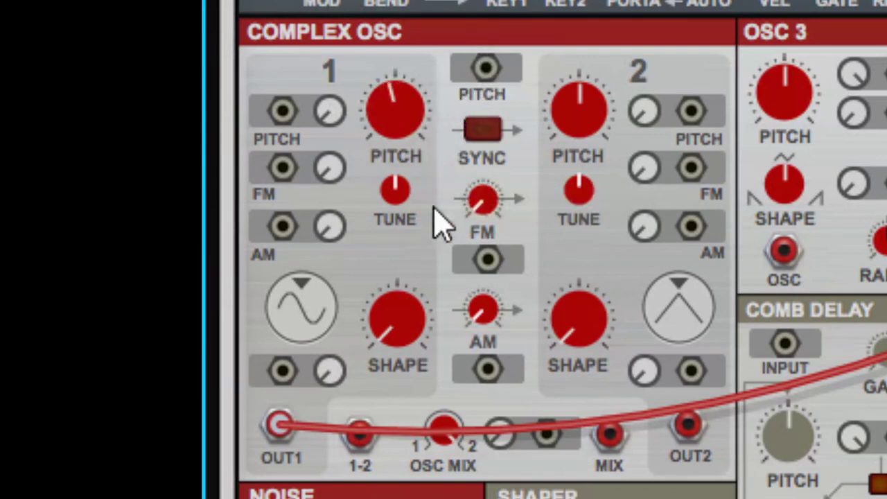
left_click_drag(404, 307, 432, 362)
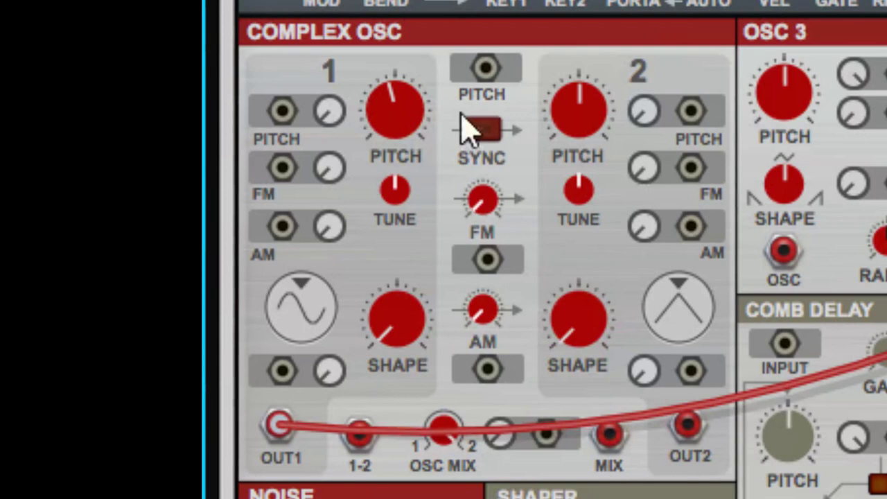
left_click_drag(423, 139, 432, 182)
left_click_drag(392, 142, 406, 75)
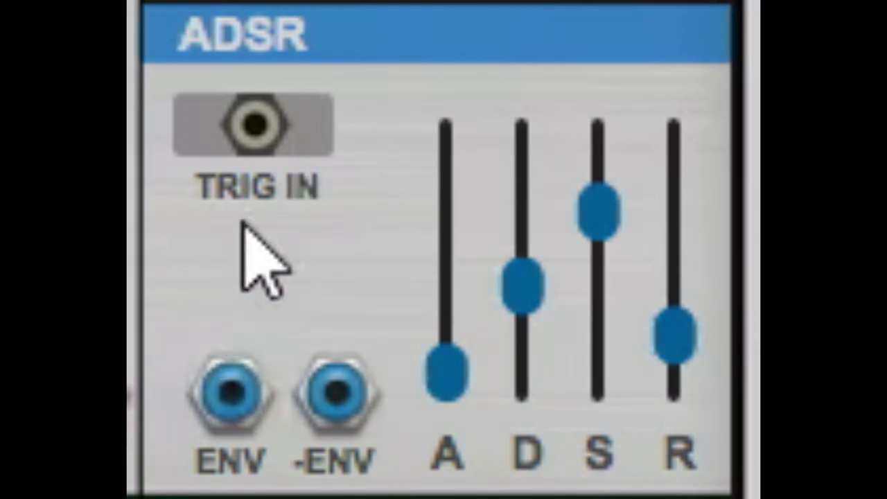
Unplug the cable from the ADSR TRIG IN jack, dropping it on empty panel space.
left_click_drag(253, 133, 485, 147)
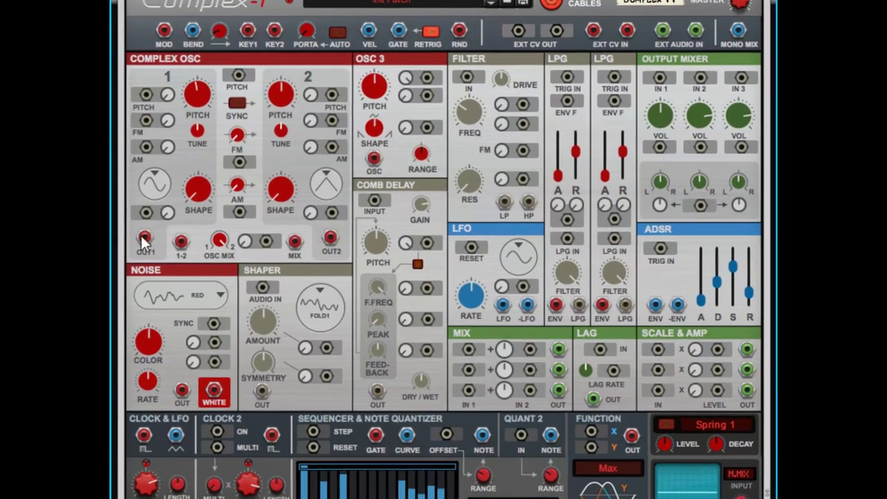
Cable OSC OUT1 to Output Mixer IN 1 and the ADSR ENV output to the Vol 1 CV input.
left_click_drag(144, 239, 660, 77)
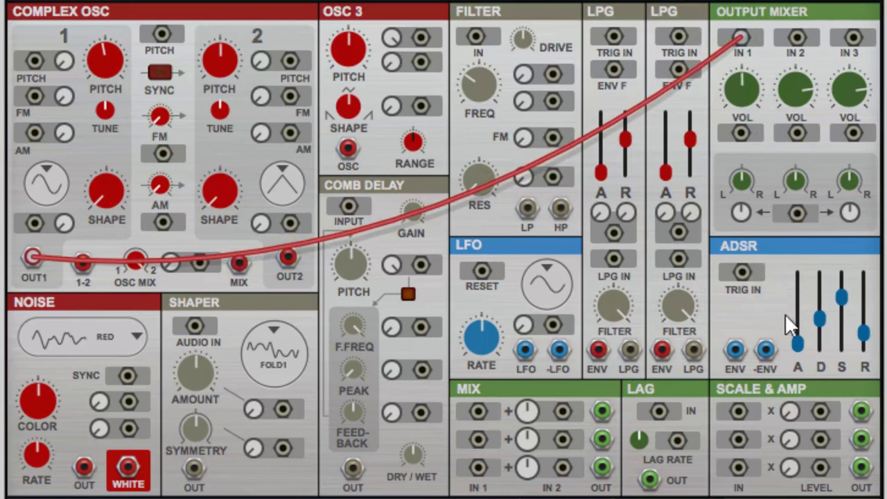
left_click_drag(737, 348, 745, 135)
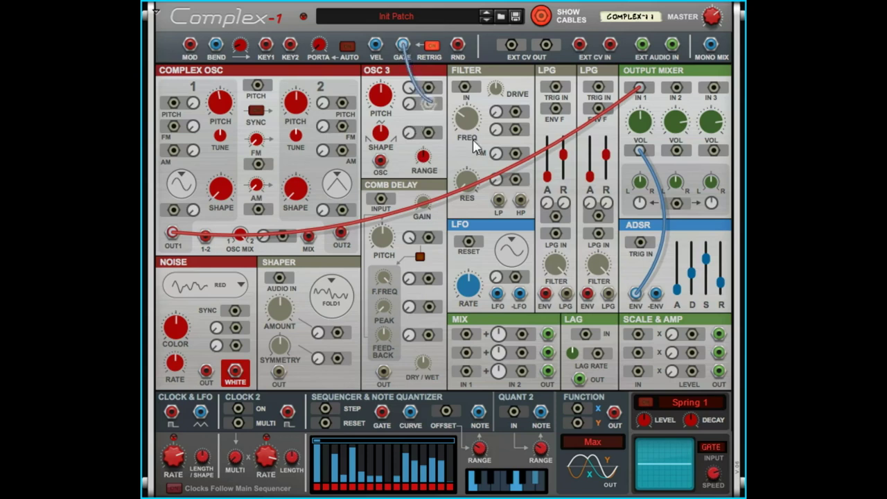
Move the GATE cable off the OSC 3 jack and into the ADSR TRIG IN jack.
left_click_drag(475, 145, 639, 242)
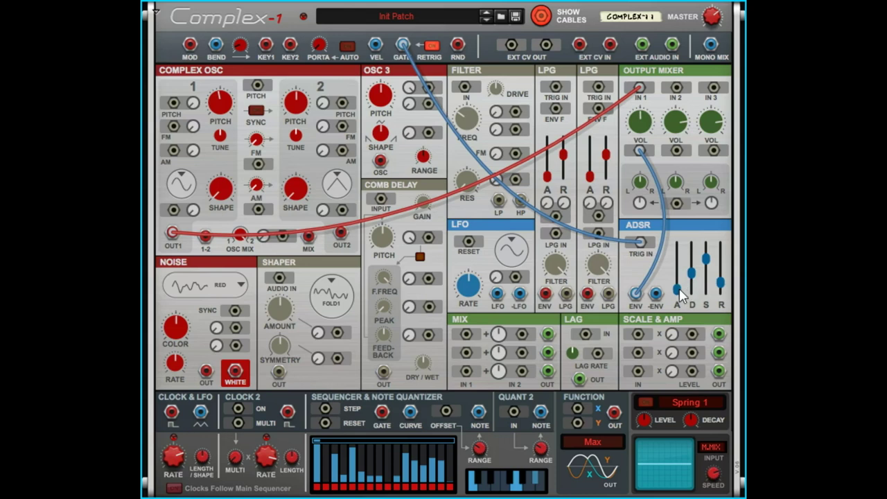
Drop ADSR decay and release to minimum, then take attack from minimum up to about 848 ms.
left_click_drag(693, 285, 720, 314)
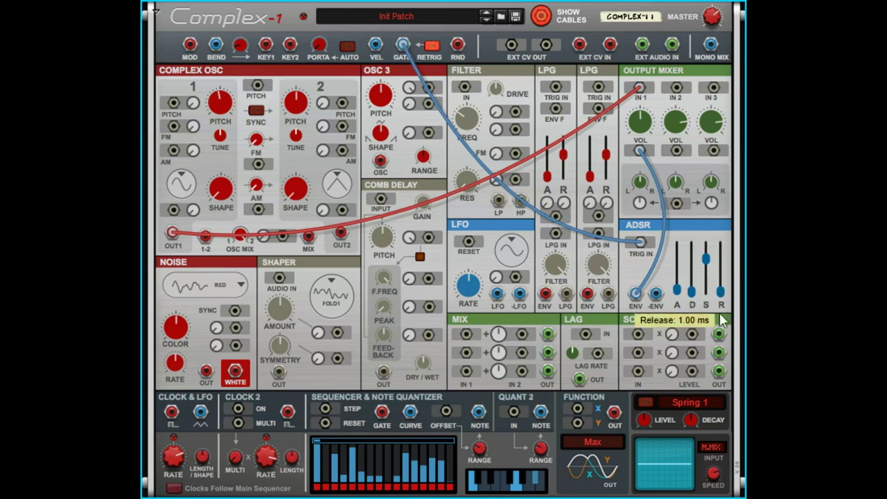
left_click_drag(679, 290, 678, 296)
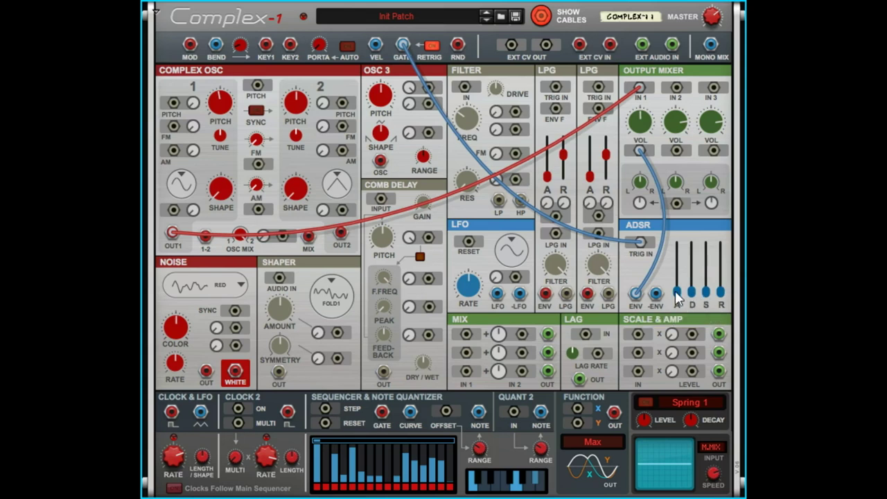
left_click_drag(677, 294, 685, 255)
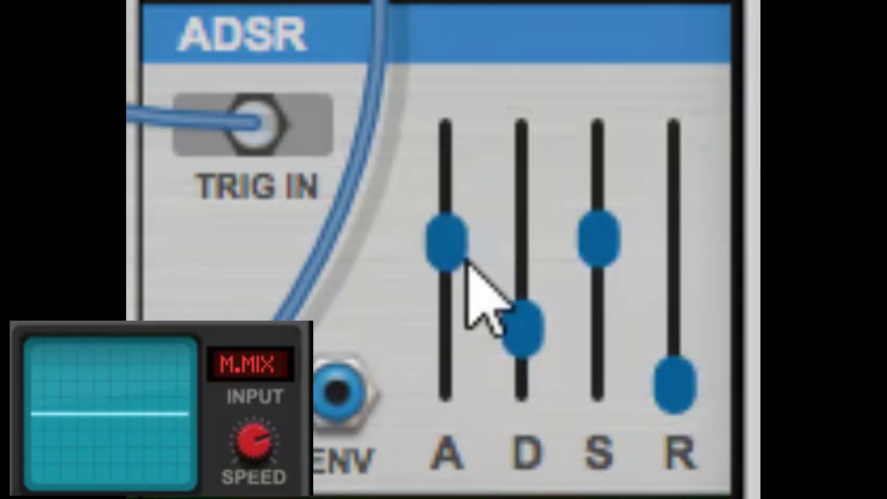
Shorten the ADSR decay slightly and settle the sustain level at about -7.76 dB.
left_click_drag(511, 312, 534, 378)
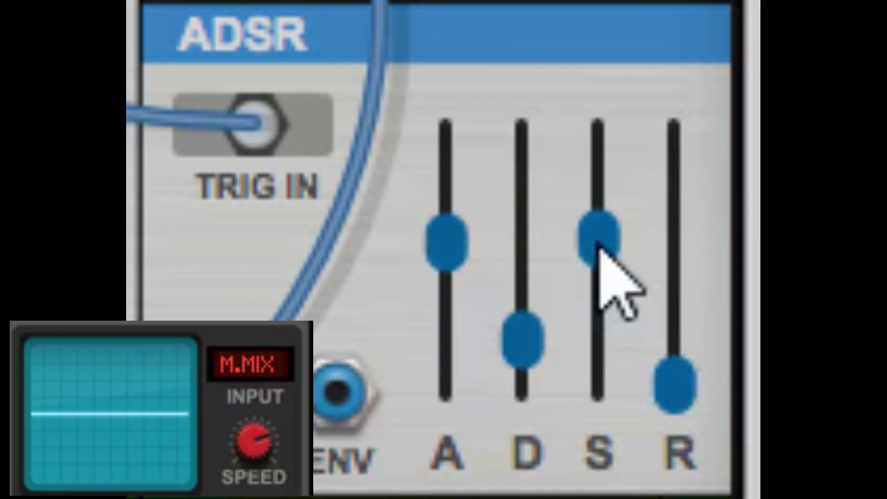
left_click_drag(602, 247, 616, 284)
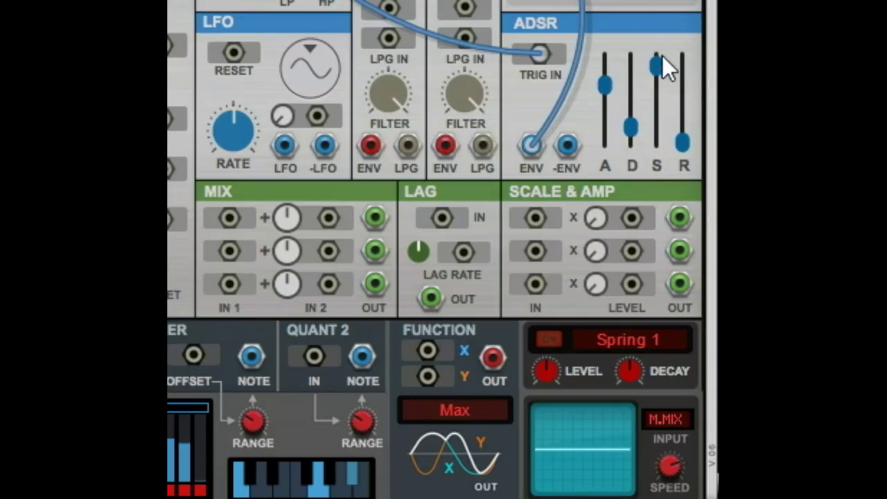
left_click_drag(661, 64, 661, 121)
left_click_drag(665, 107, 686, 45)
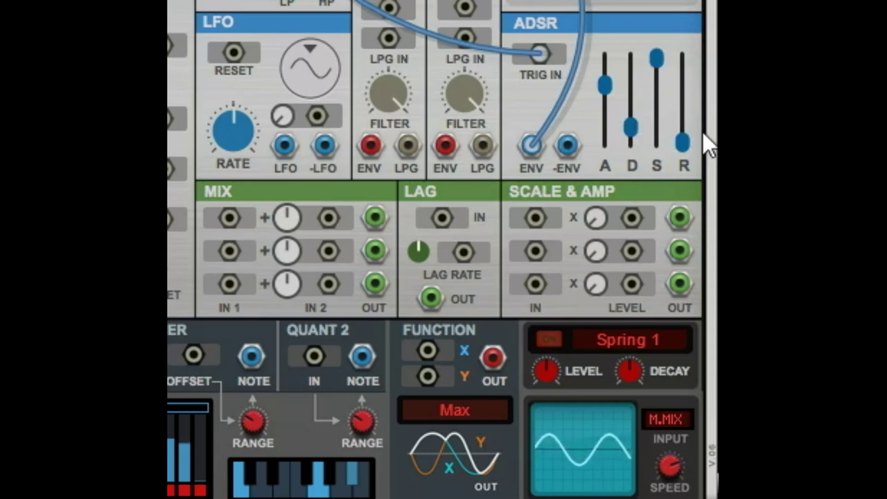
left_click_drag(660, 61, 656, 84)
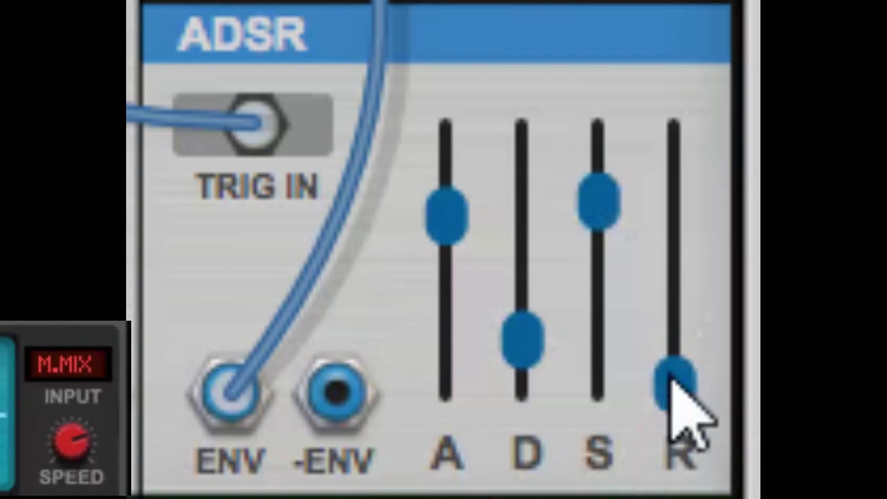
Fine-tune the ADSR: shorter attack, slightly higher sustain, longer decay, and a shortened release.
left_click_drag(443, 220, 445, 326)
left_click_drag(686, 386, 708, 274)
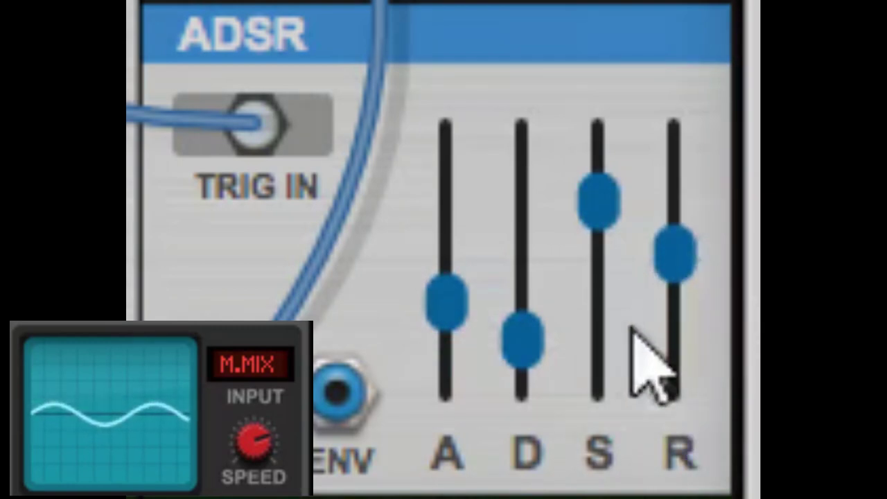
left_click_drag(544, 363, 505, 362)
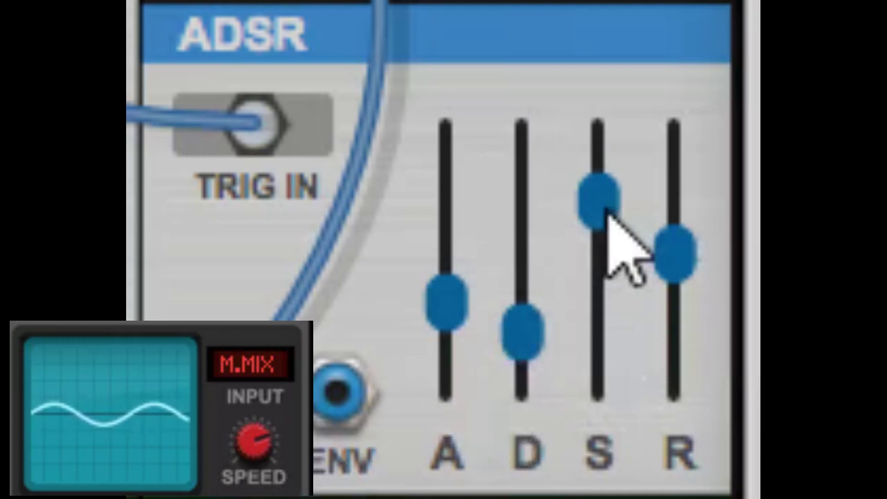
left_click_drag(597, 213, 597, 200)
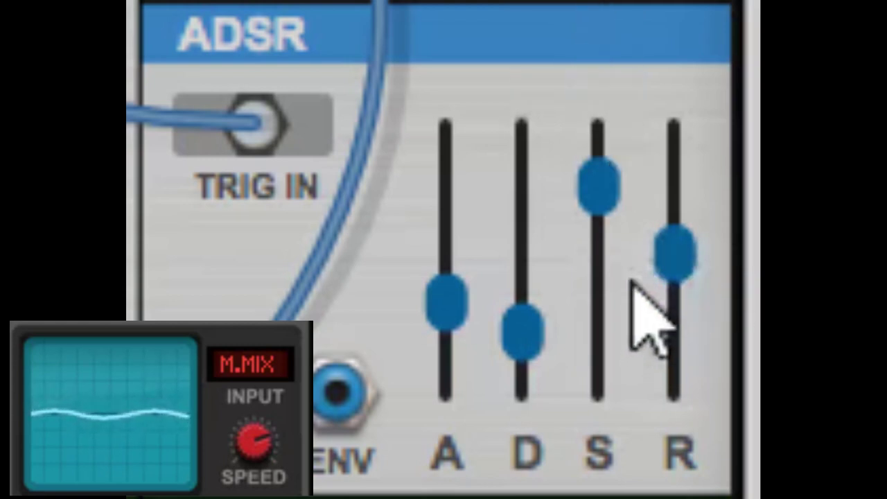
left_click_drag(681, 250, 688, 345)
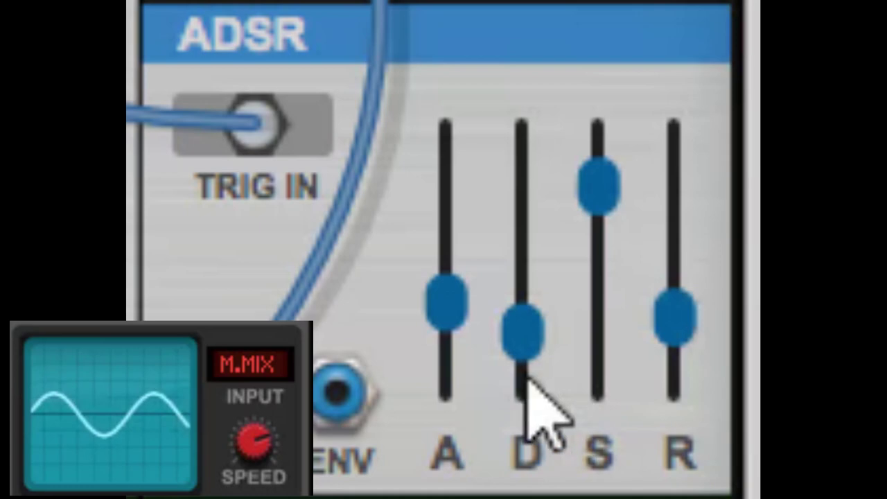
left_click_drag(519, 346, 517, 225)
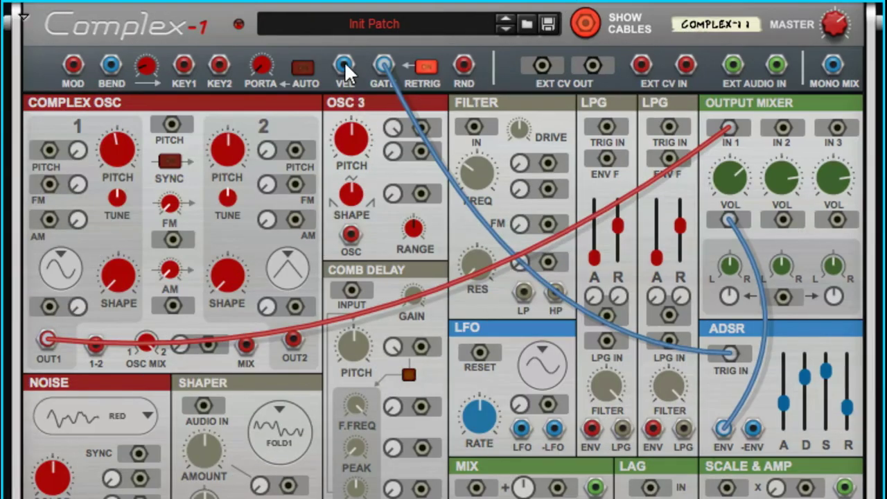
left_click_drag(385, 98, 346, 68)
mouse_move(359, 94)
left_mouse_down()
mouse_move(411, 129)
mouse_move(356, 91)
left_mouse_up()
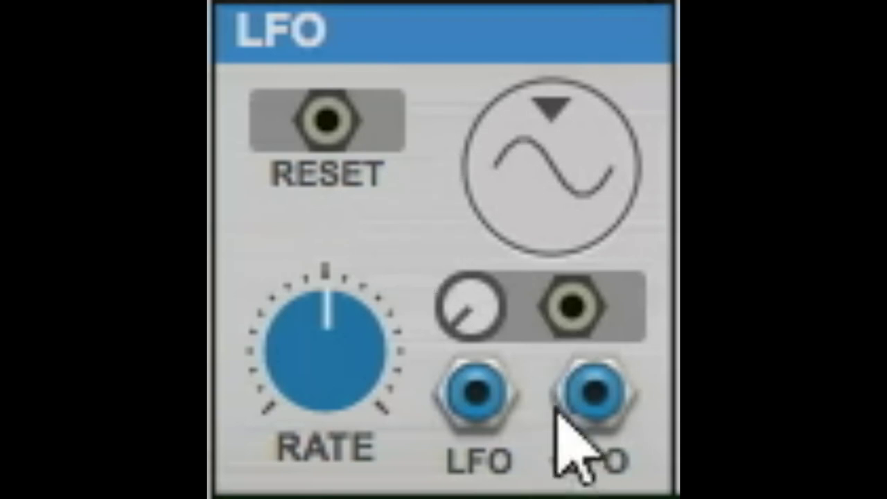
Cable the LFO output to oscillator 1's PITCH input and slow the LFO rate to about 0.13 Hz.
left_click_drag(474, 409, 174, 102)
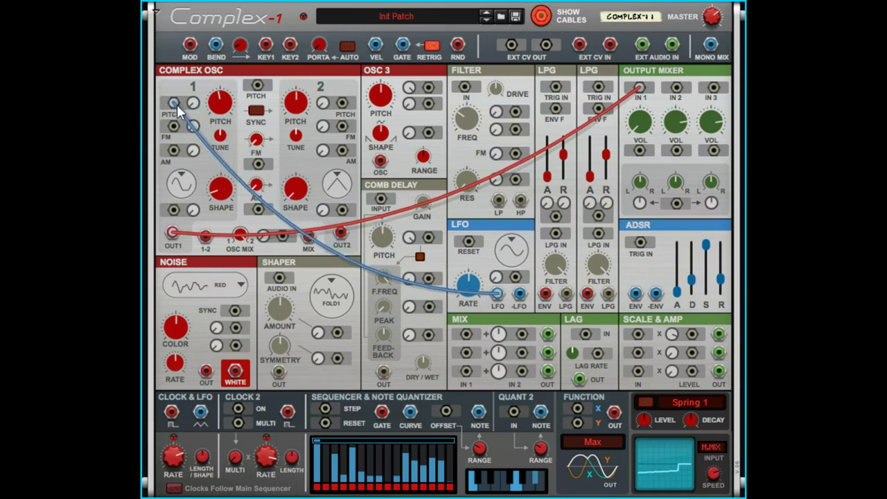
left_click_drag(469, 282, 544, 250)
left_click_drag(485, 291, 478, 392)
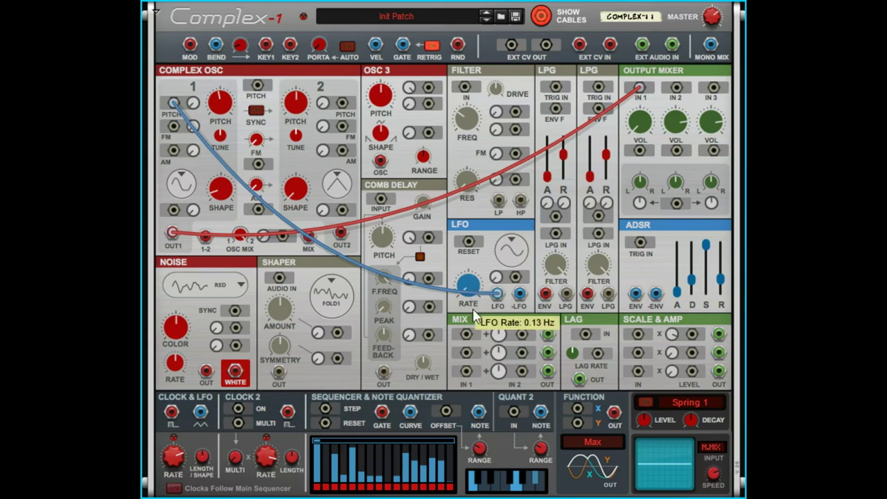
Set the LFO rate to 0.57 Hz, OSC 1 pitch modulation to 22.3, and mixer channel 1 to -18 dB.
left_click_drag(474, 316, 612, 175)
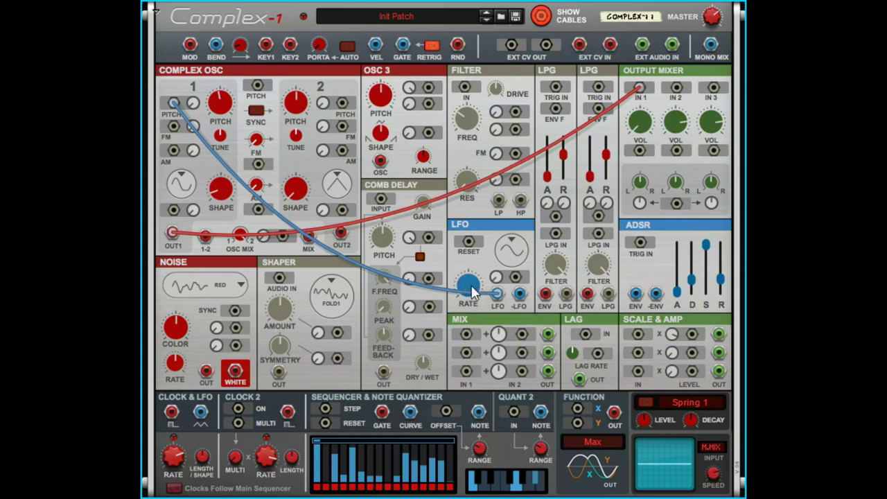
left_click_drag(476, 294, 505, 422)
left_click_drag(468, 284, 503, 208)
left_click_drag(199, 108, 259, 4)
left_click_drag(650, 125, 678, 20)
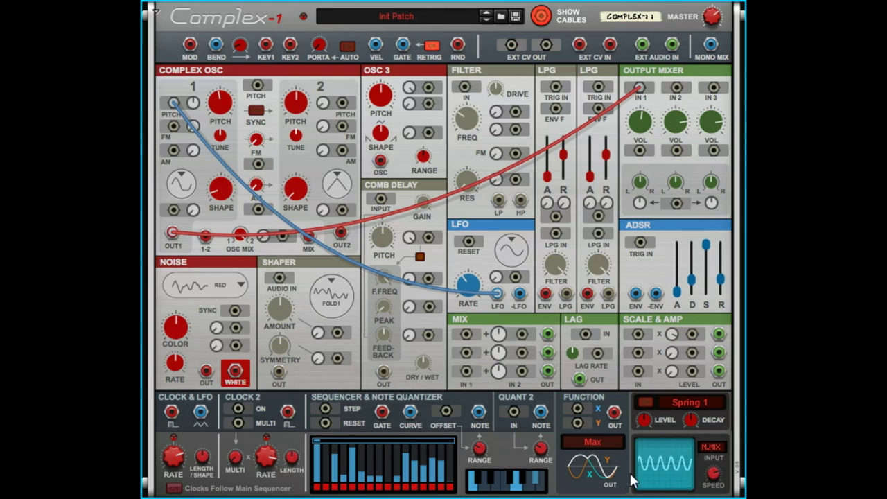
Cable the LFO straight into Output Mixer input 1 in place of oscillator 1, ending on the Sine waveform.
left_click(511, 240)
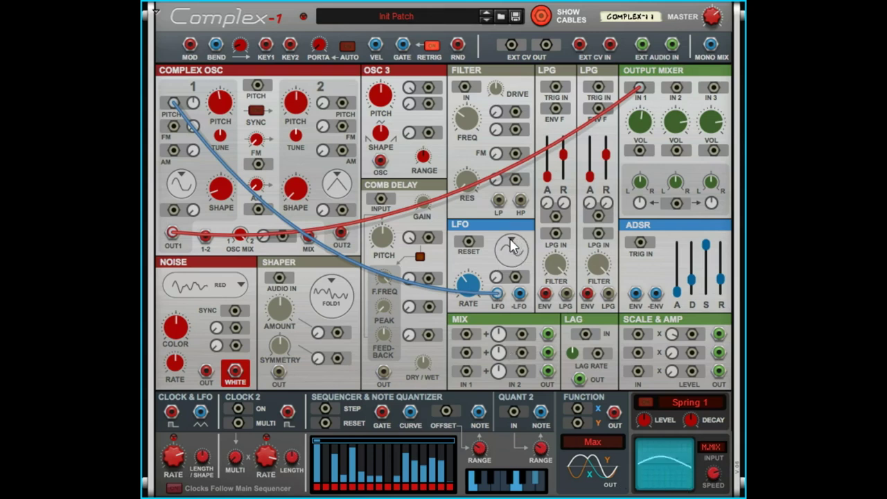
left_click(511, 247)
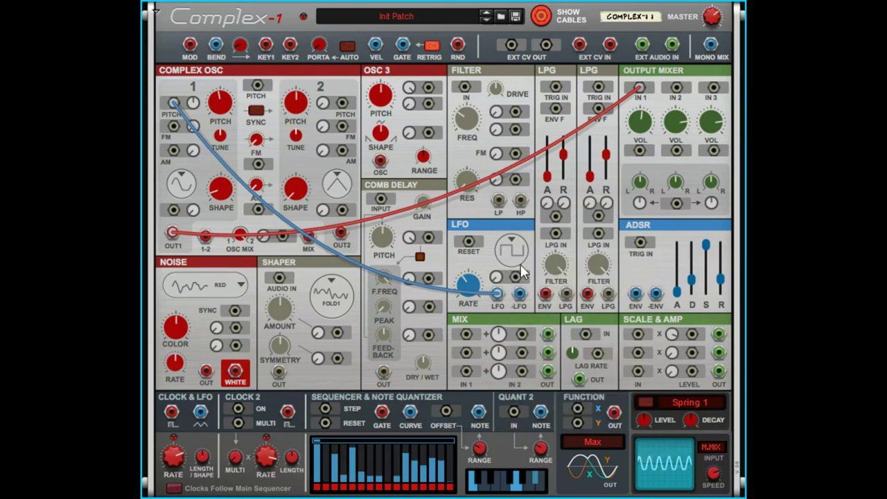
left_click_drag(639, 88, 519, 277)
left_click_drag(174, 111, 646, 88)
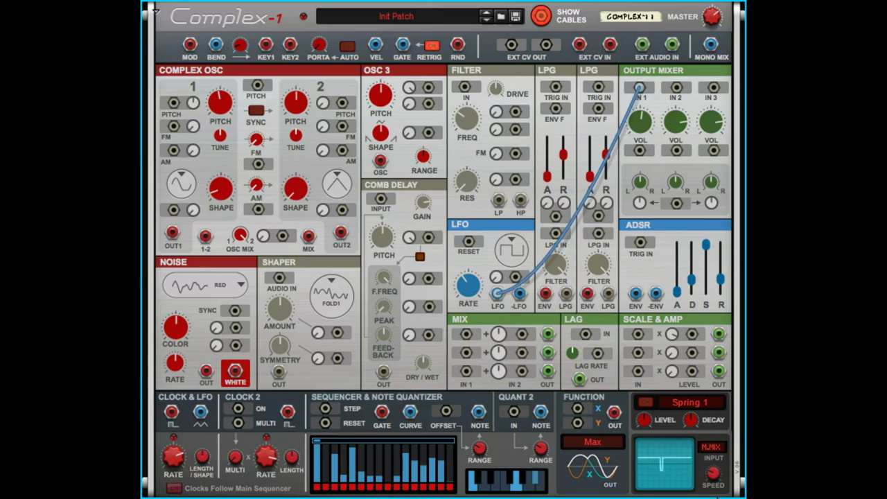
left_click(521, 247)
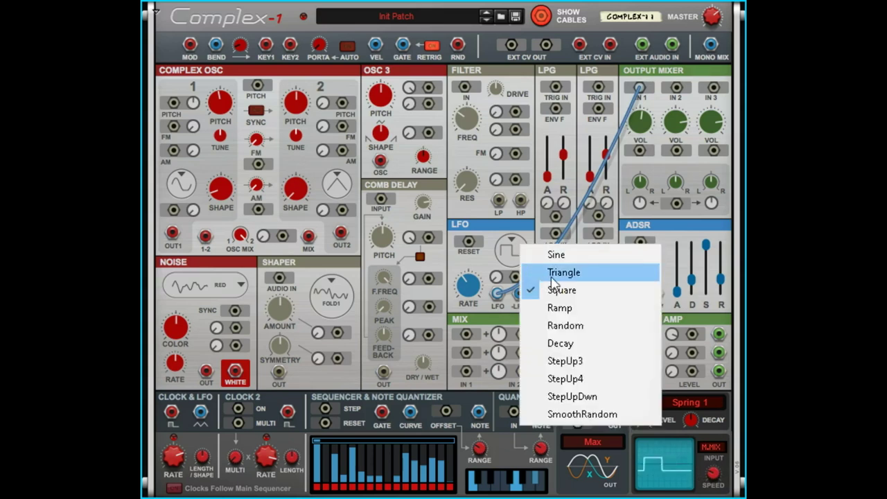
left_click(556, 255)
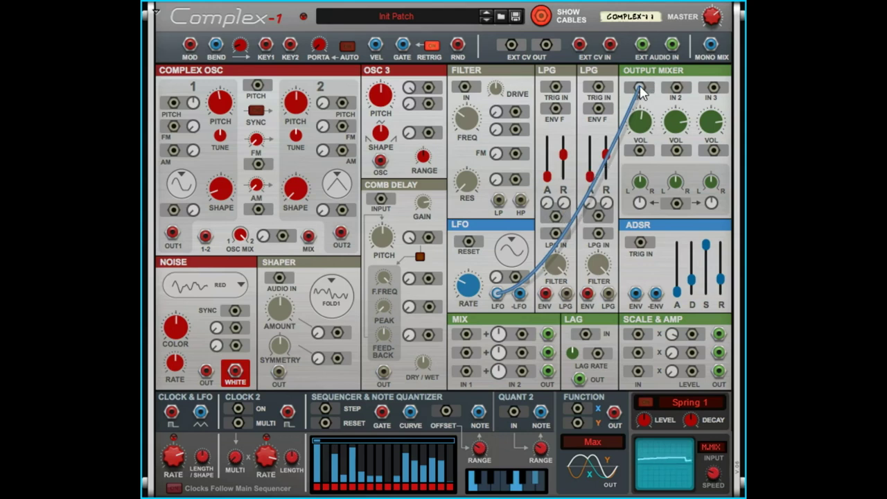
Pull the LFO cable's plug out of the Output Mixer IN 1 jack.
mouse_move(639, 92)
left_mouse_down()
mouse_move(635, 110)
mouse_move(639, 104)
mouse_move(583, 167)
mouse_move(493, 243)
mouse_move(638, 88)
left_mouse_up()
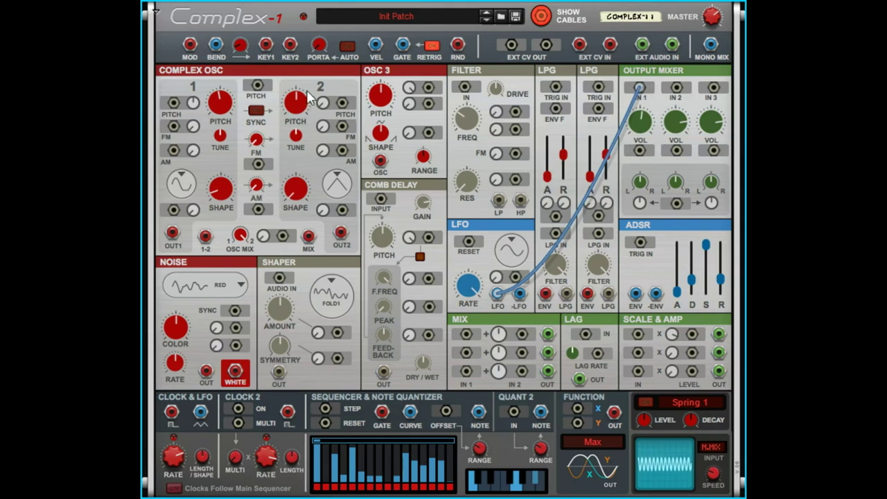
left_click_drag(639, 90, 483, 260)
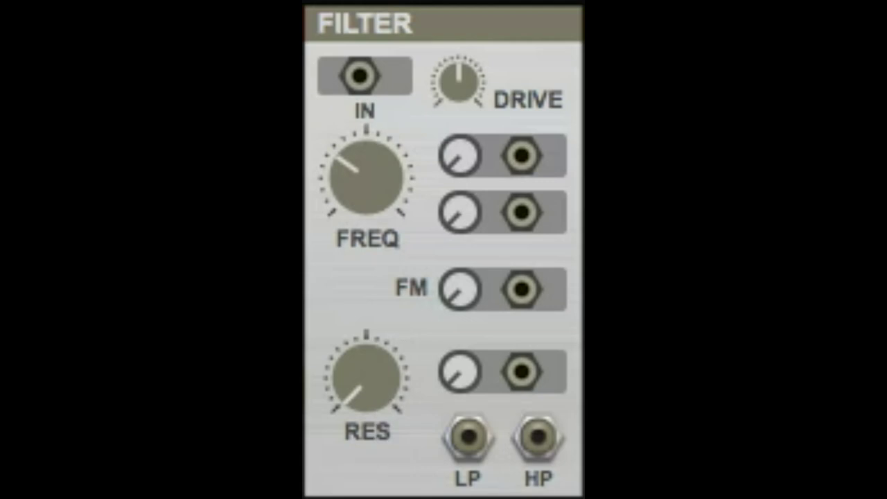
Patch the red audio cable into FILTER IN, open the cutoff about halfway and sweep resonance.
left_click_drag(308, 222, 366, 73)
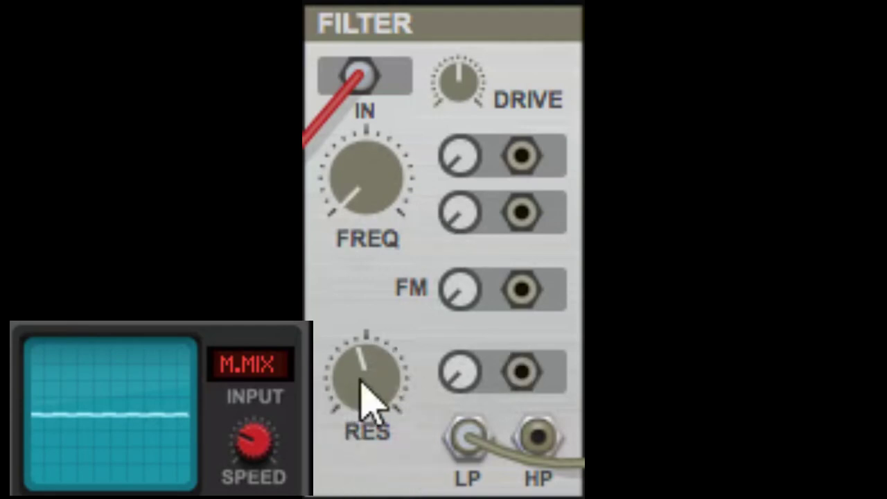
left_click_drag(402, 192, 502, 4)
left_click_drag(412, 395, 435, 496)
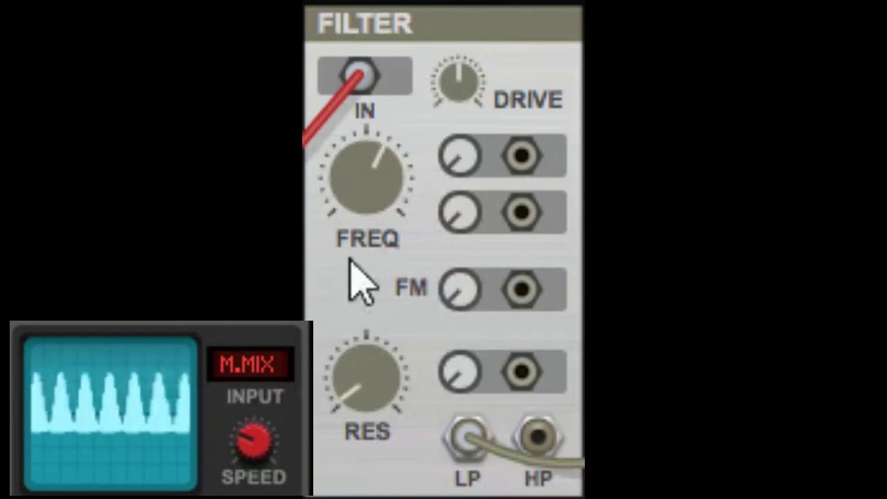
left_click_drag(399, 154, 416, 232)
left_click_drag(420, 182, 394, 258)
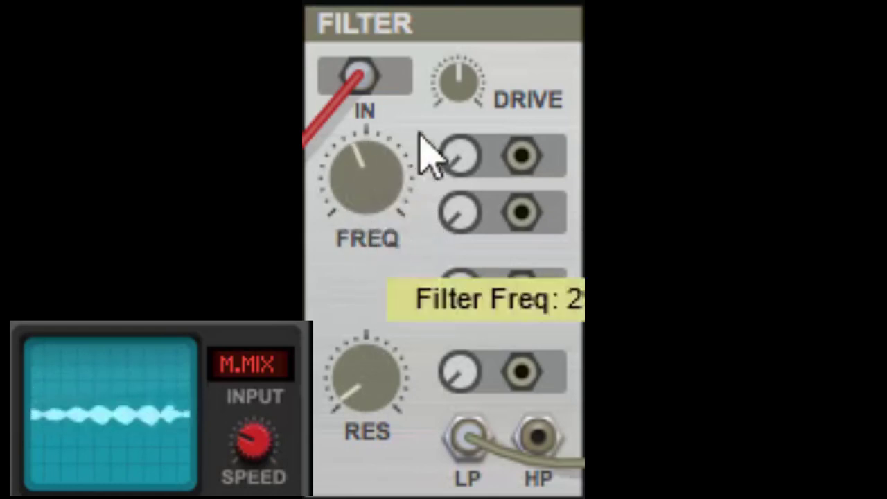
Add filter drive, nudging resonance up and the cutoff slightly down.
left_click_drag(483, 89, 533, 2)
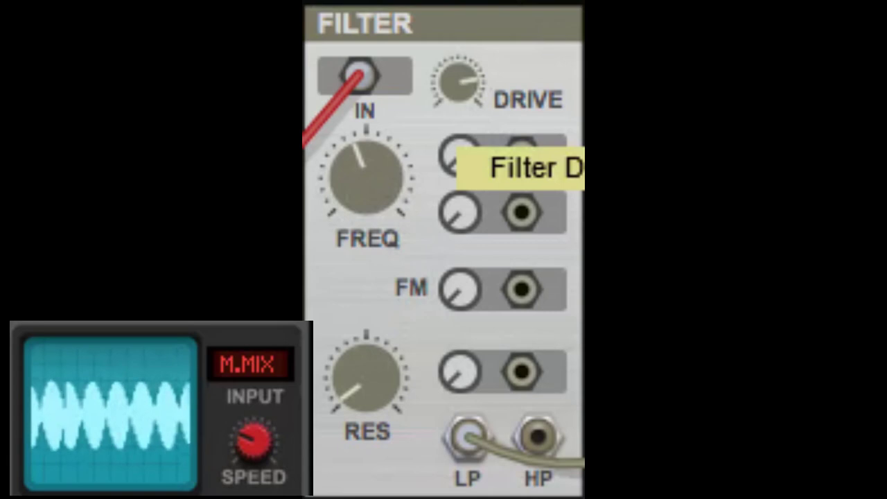
left_click_drag(363, 368, 442, 226)
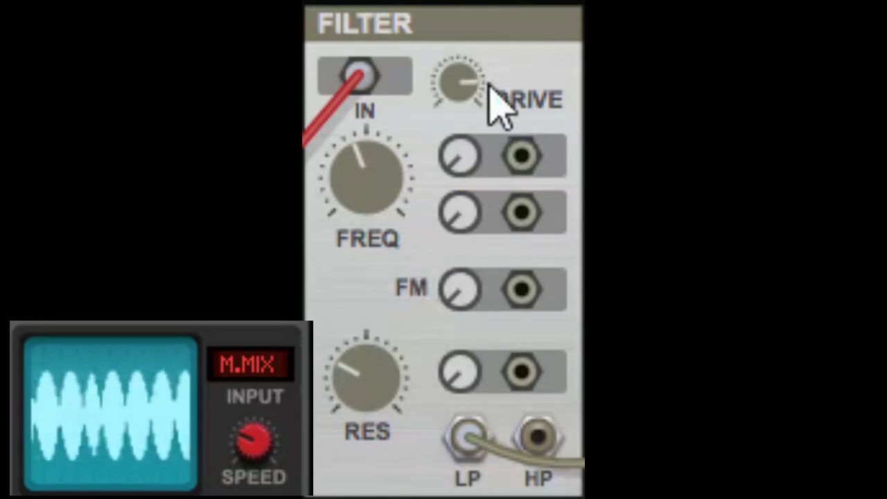
left_click_drag(488, 84, 558, 2)
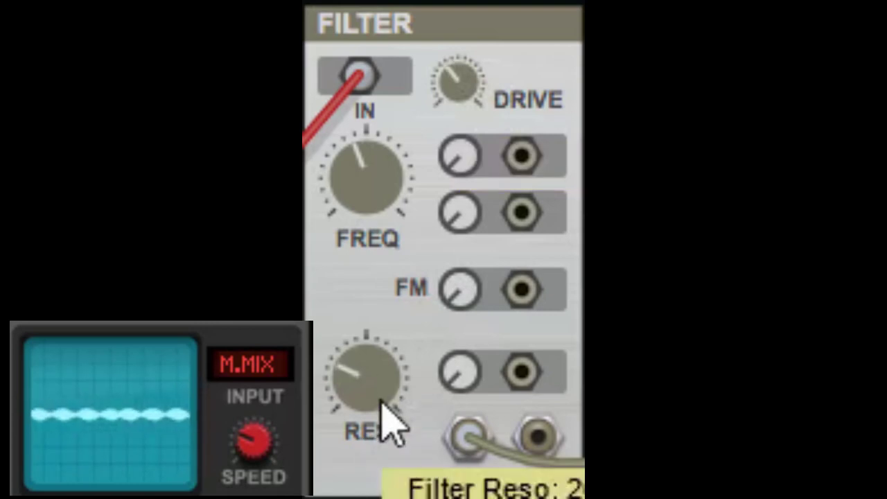
left_click_drag(366, 203, 384, 277)
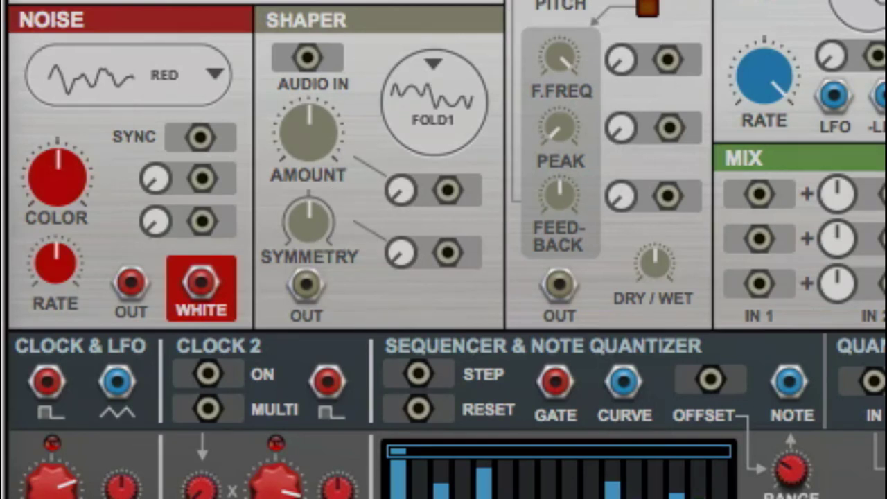
Keep the noise type on Red and patch a cable out of the Noise OUT jack.
left_click(110, 79)
left_click(45, 97)
left_click(207, 78)
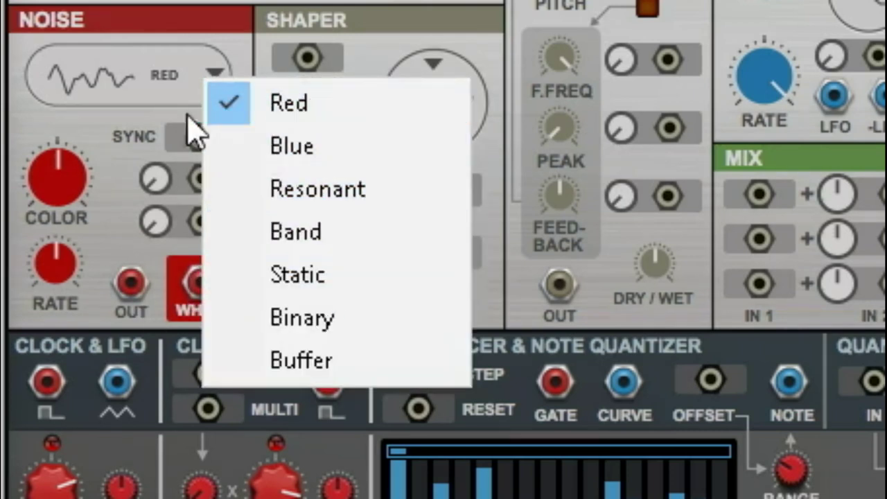
left_click(57, 132)
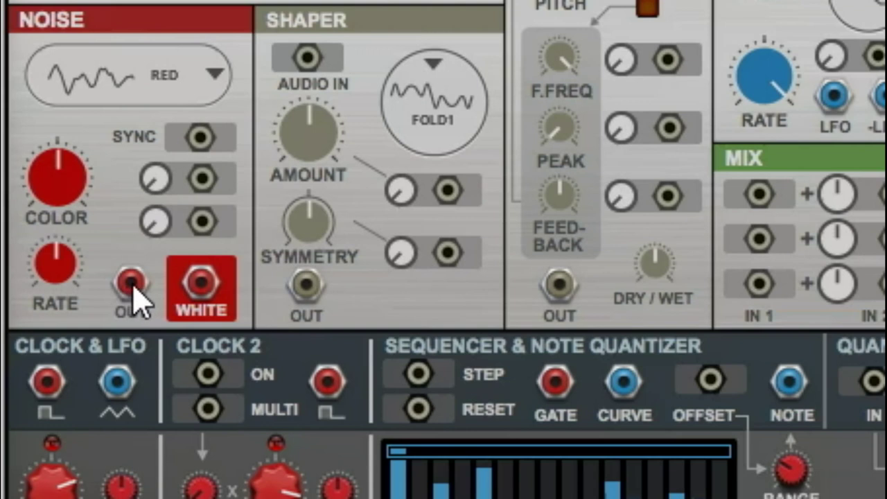
mouse_move(132, 286)
left_mouse_down()
mouse_move(416, 69)
mouse_move(884, 2)
mouse_move(756, 1)
left_mouse_up()
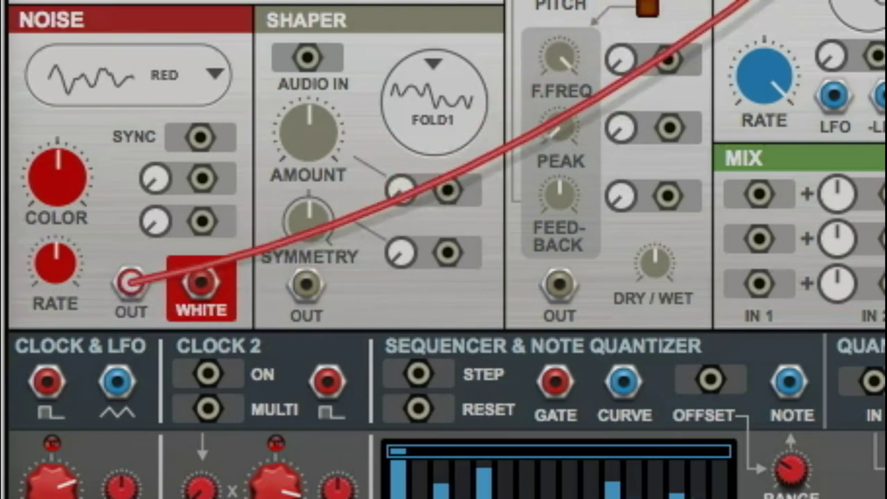
Cycle the noise type through Blue, Resonant, Band, Static, Binary and Buffer.
left_click(194, 107)
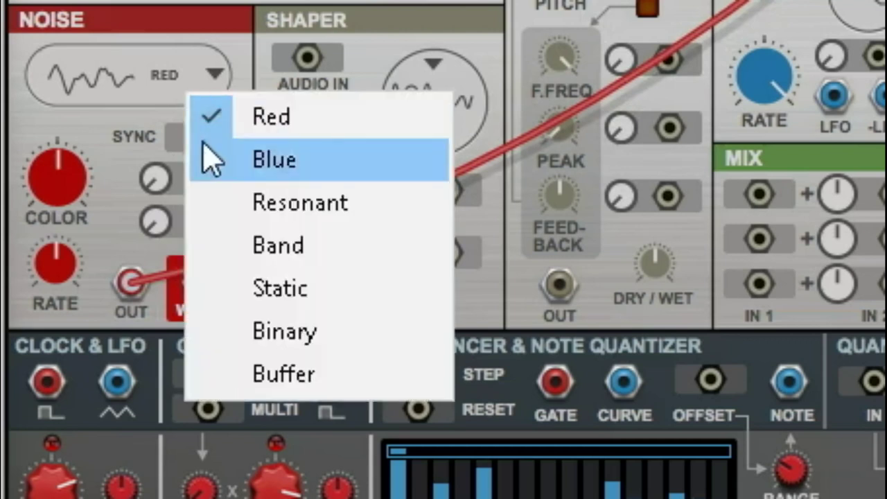
left_click(212, 155)
left_click(188, 83)
left_click(235, 179)
left_click(202, 78)
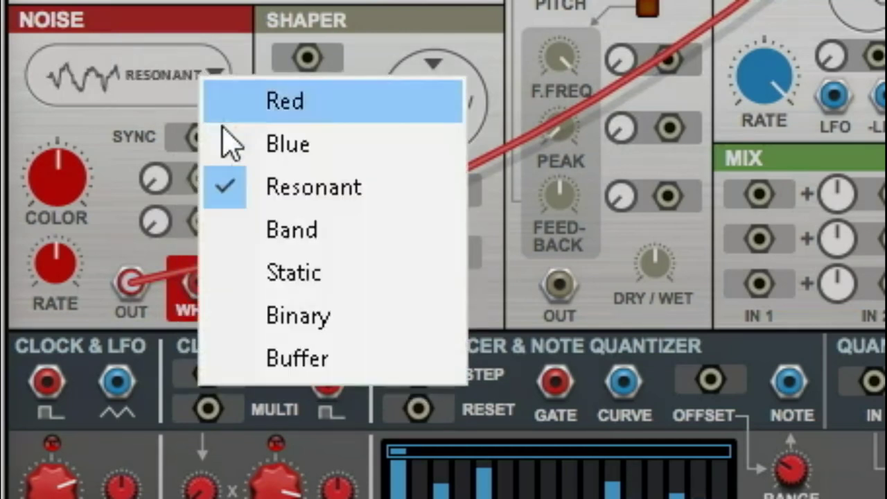
left_click(254, 236)
left_click(196, 82)
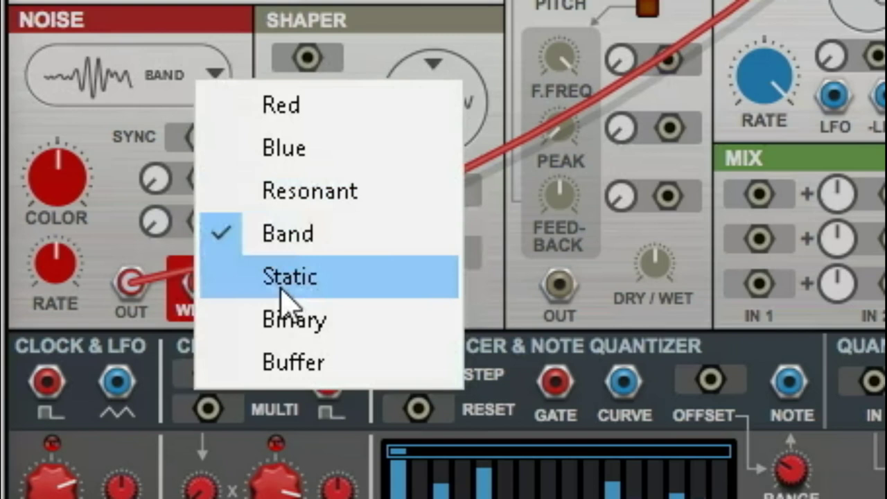
left_click(280, 286)
left_click(205, 83)
left_click(243, 321)
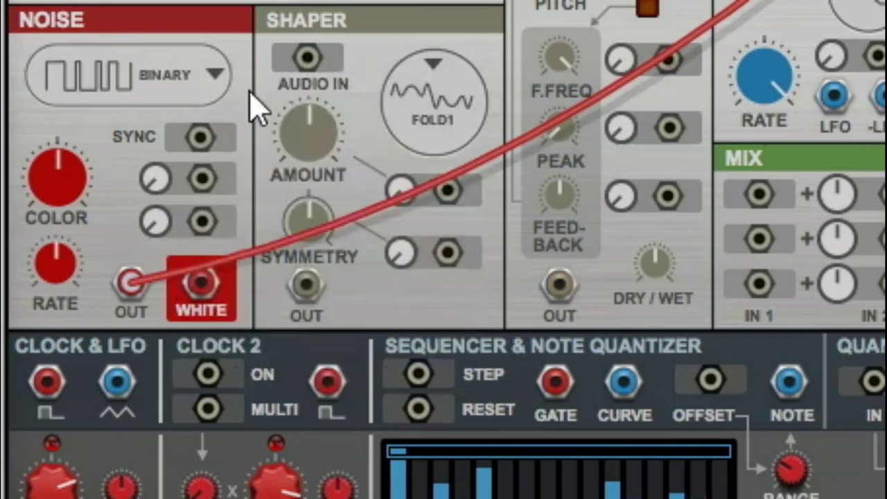
left_click(210, 76)
left_click(291, 350)
Set the noise to Red, move the mixer feed onto the WHITE output, and lengthen decay to 5.15 s.
left_click(201, 69)
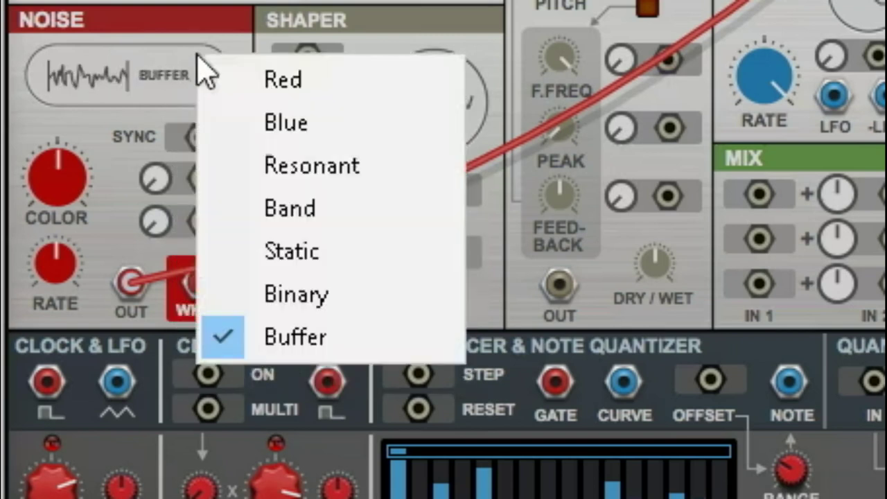
left_click(243, 95)
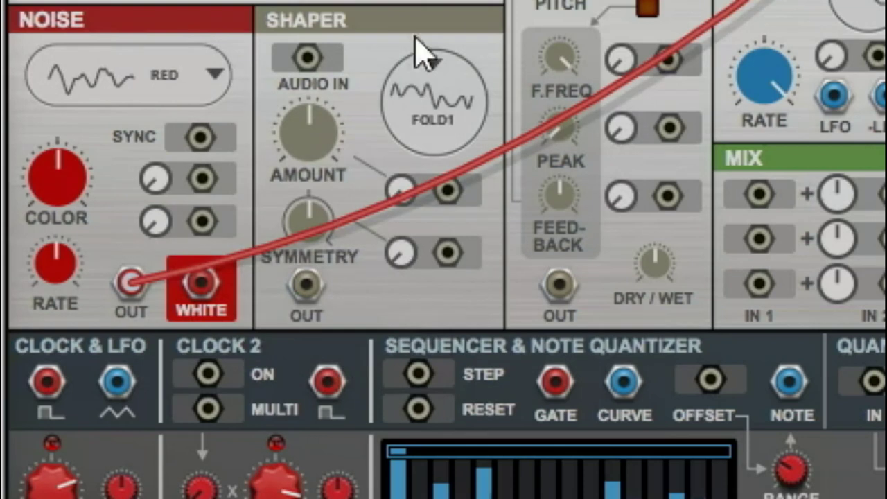
left_click_drag(135, 284, 797, 2)
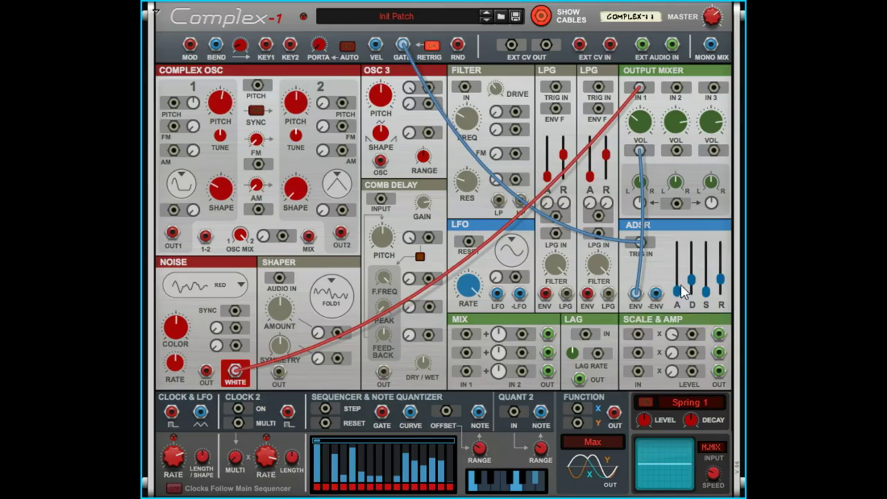
left_click_drag(691, 291, 723, 281)
Shorten release to 645 ms, raise mixer input 1 to -14.4 dB, and cable Noise OUT into it.
mouse_move(722, 272)
left_mouse_down()
mouse_move(721, 284)
mouse_move(691, 259)
mouse_move(691, 272)
mouse_move(723, 283)
left_mouse_up()
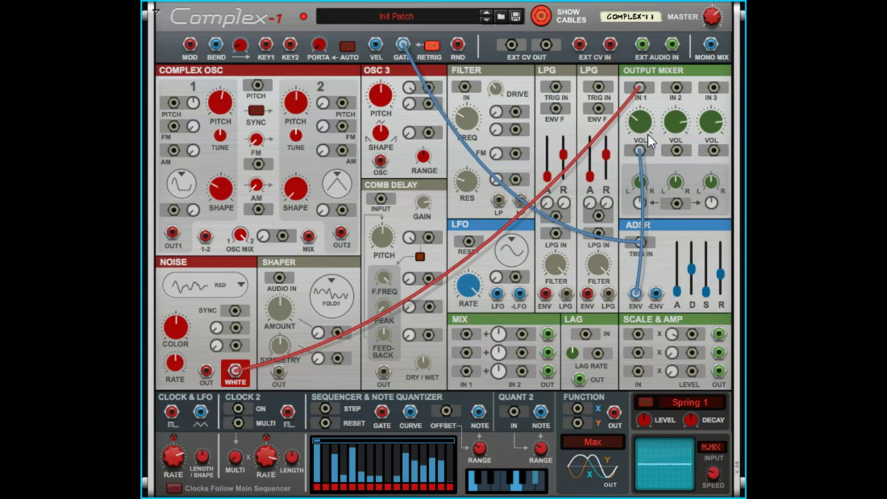
left_click_drag(648, 140, 661, 89)
left_click_drag(206, 371, 641, 92)
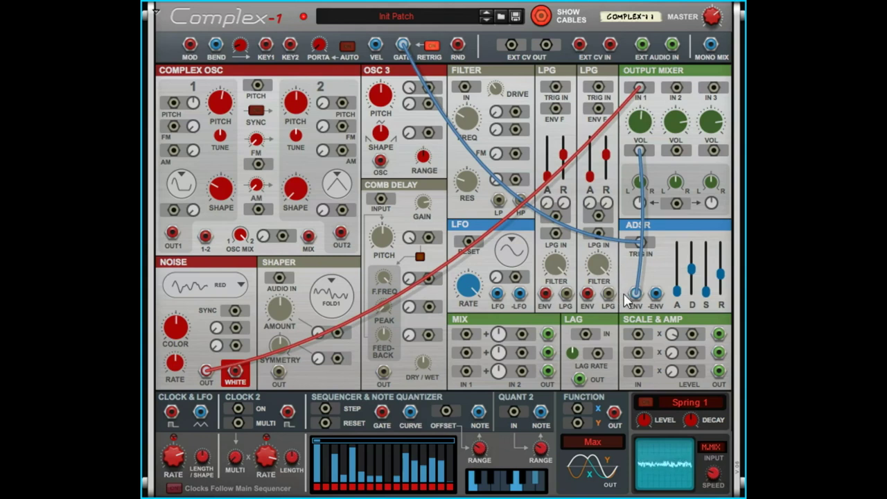
Set the noise type to Blue and show routing labels instead of cables.
left_click(239, 284)
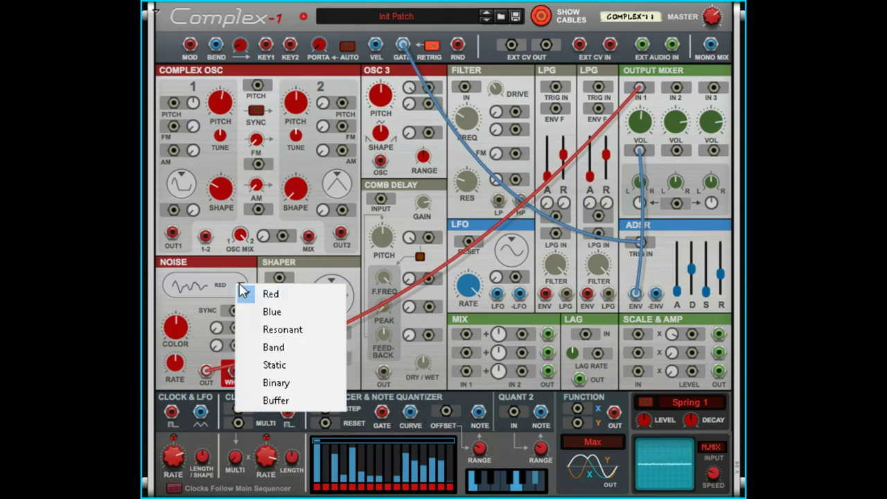
left_click(267, 311)
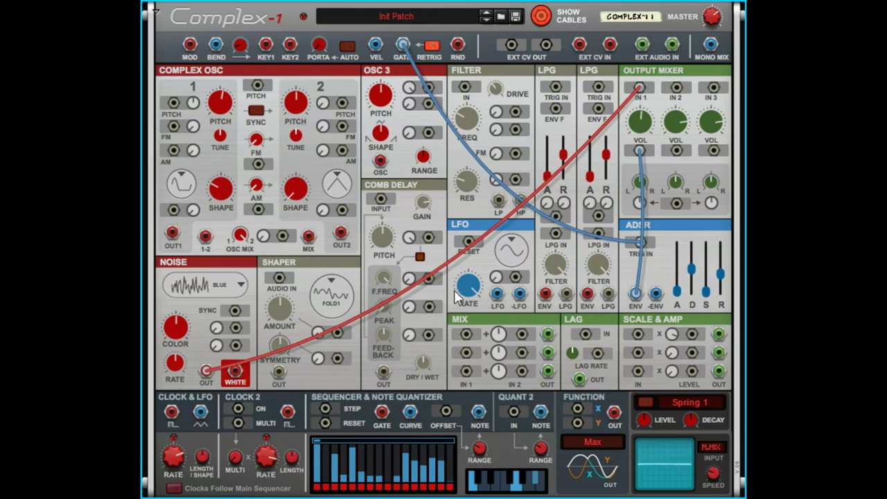
key("l")
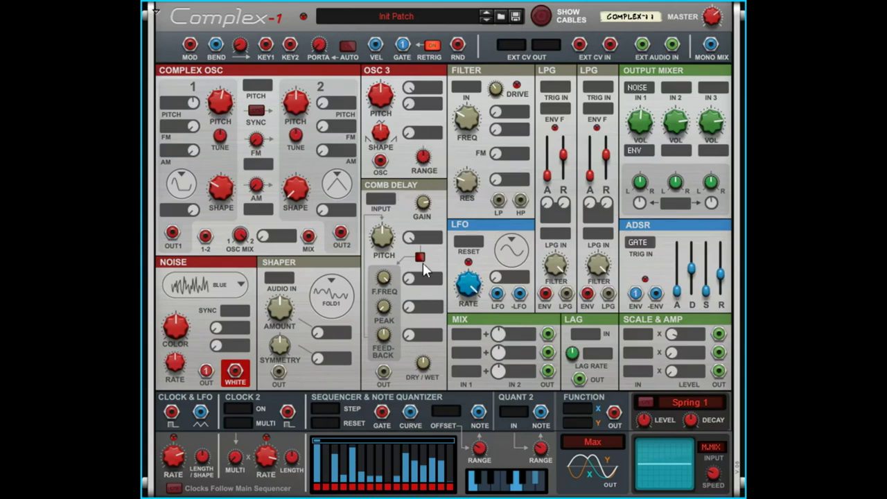
left_click(512, 184)
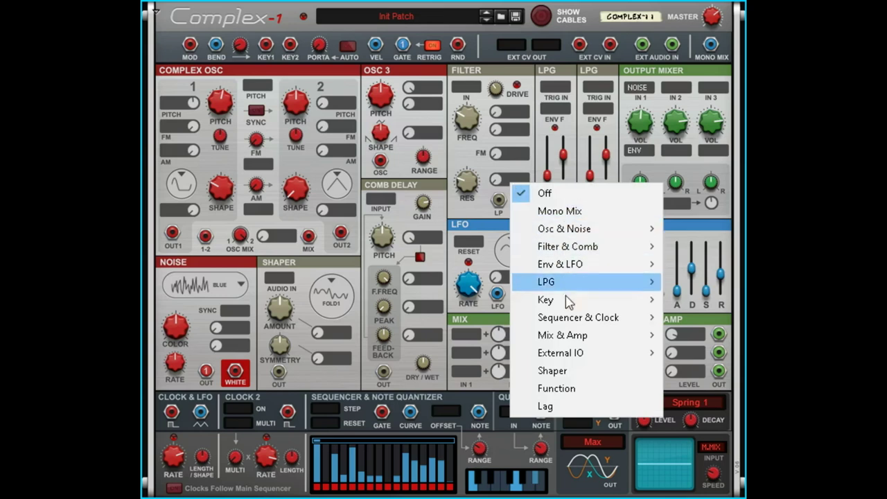
left_click(463, 150)
left_click(525, 184)
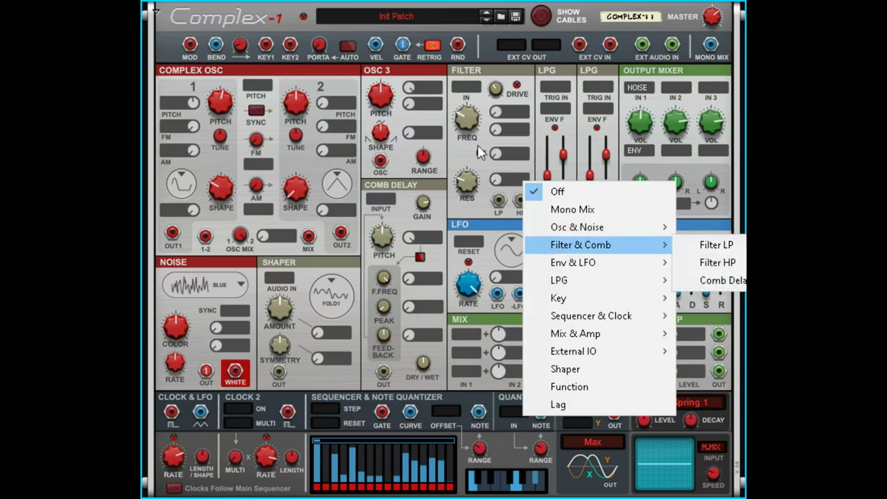
key("Escape")
left_click(542, 16)
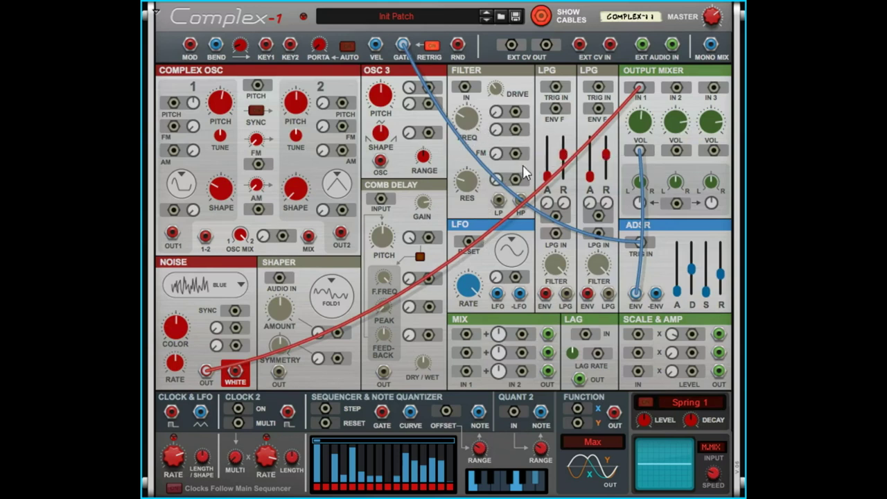
left_click(542, 15)
left_click(431, 89)
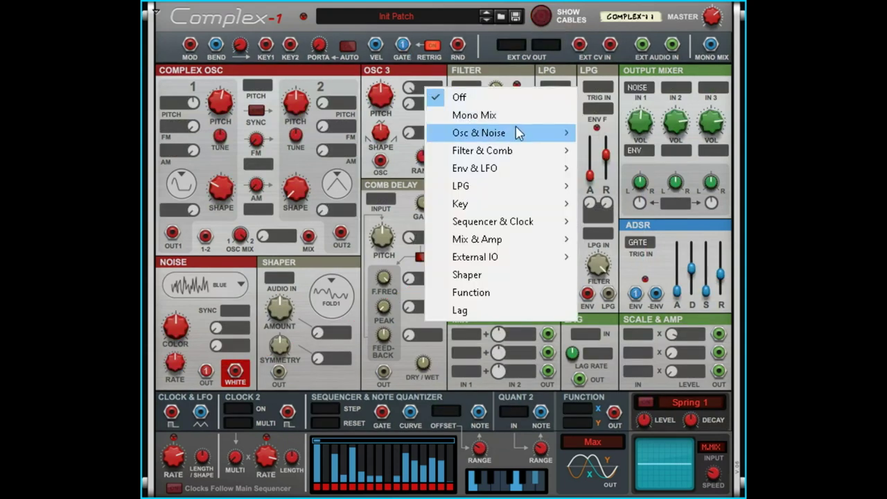
mouse_move(520, 133)
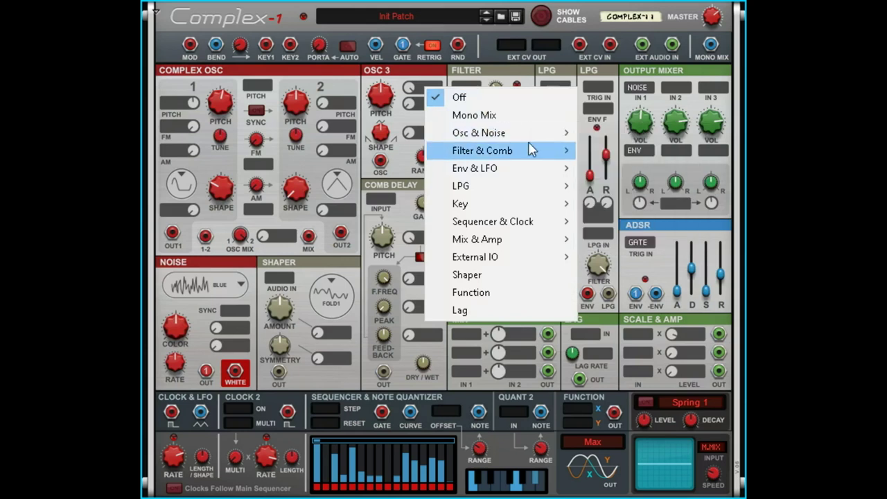
mouse_move(547, 264)
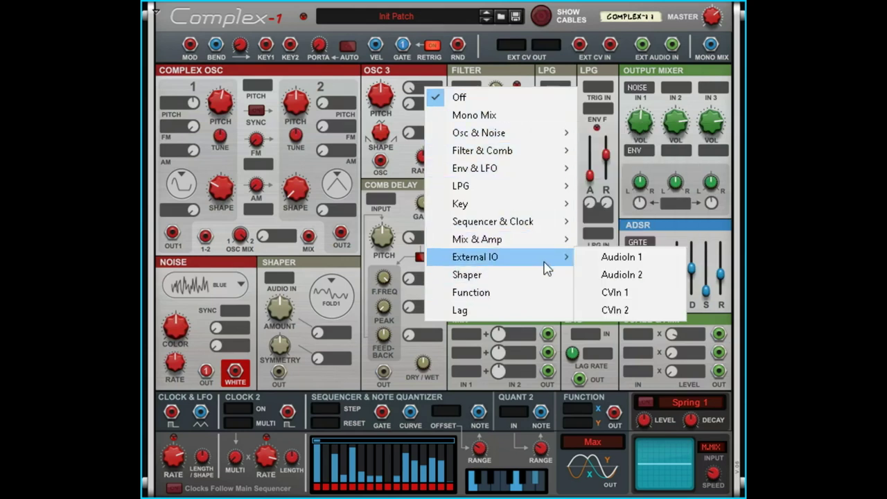
mouse_move(533, 244)
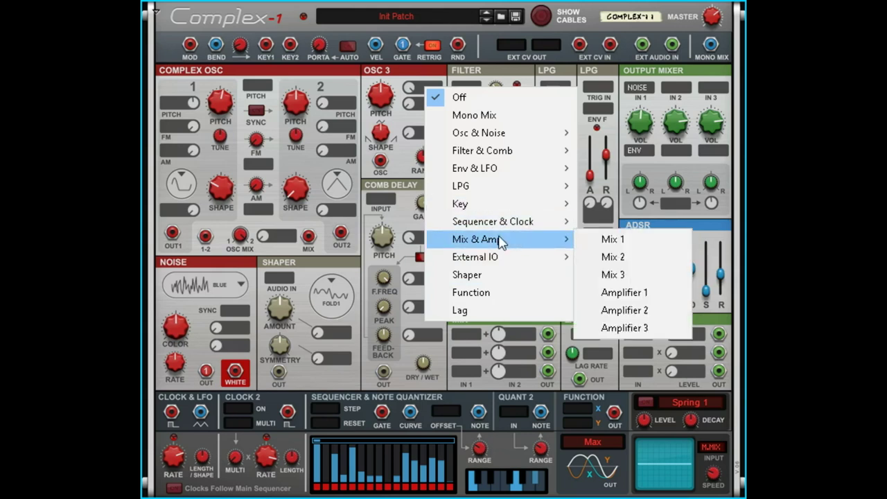
left_click(507, 72)
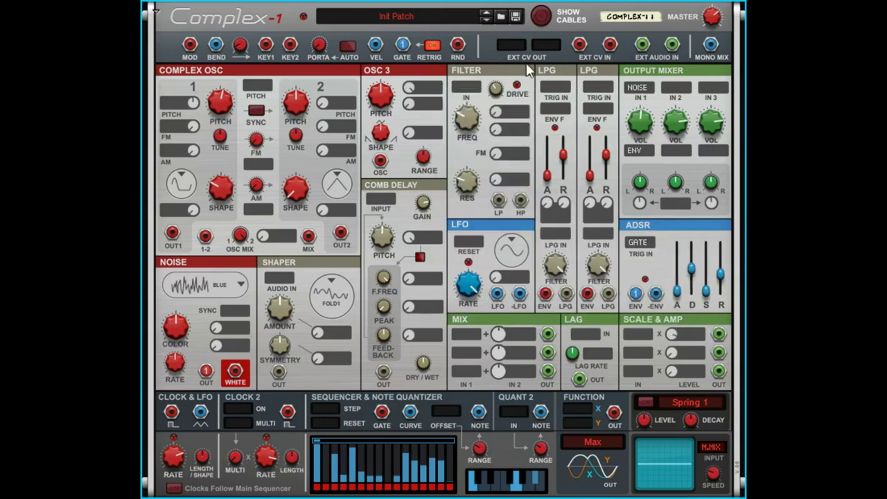
Turn patch cables back on, then toggle them off and on again to compare with the labels.
left_click(535, 19)
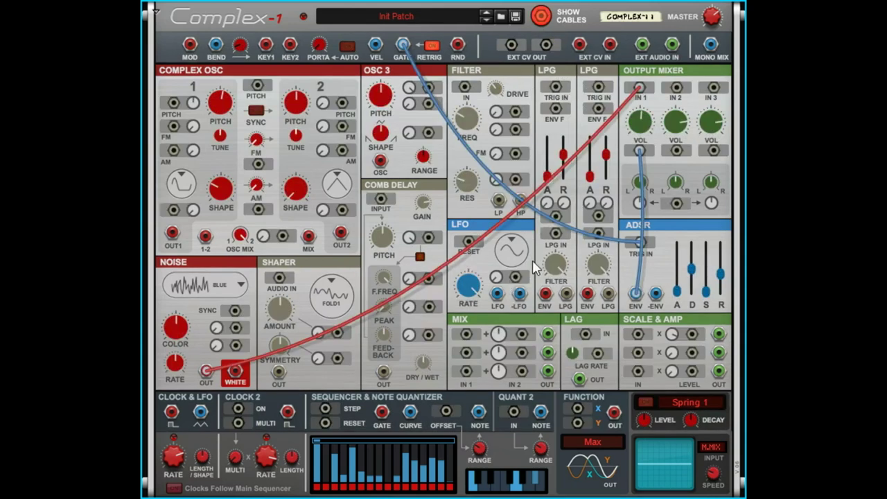
left_click(516, 250)
left_click(541, 17)
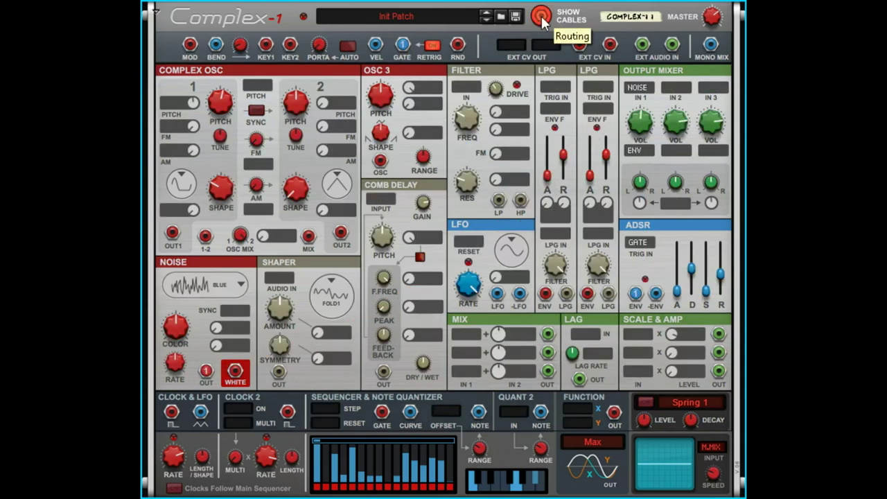
left_click(541, 18)
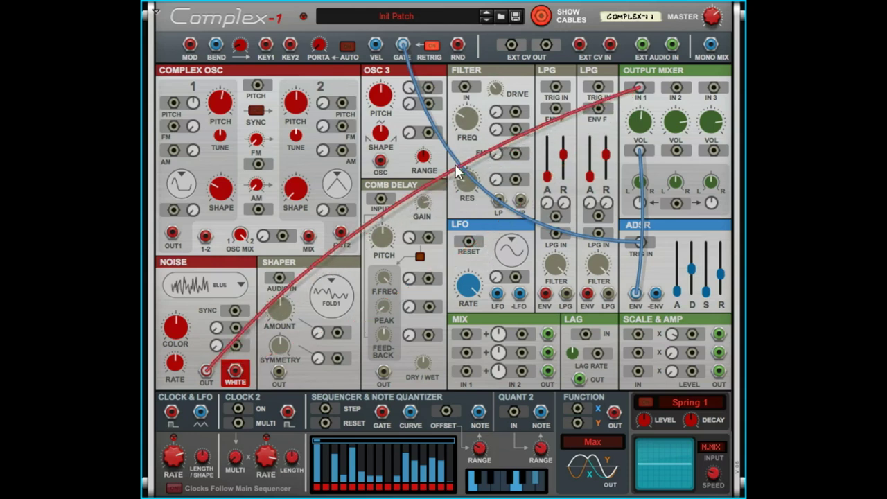
With routing labels shown, route Osc 1 into the Filter FM input at 100% amount.
left_click(551, 18)
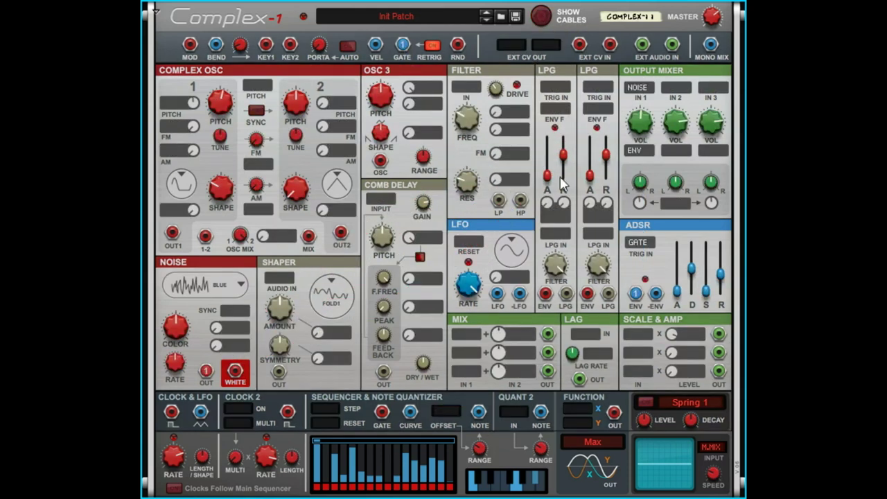
left_click(501, 154)
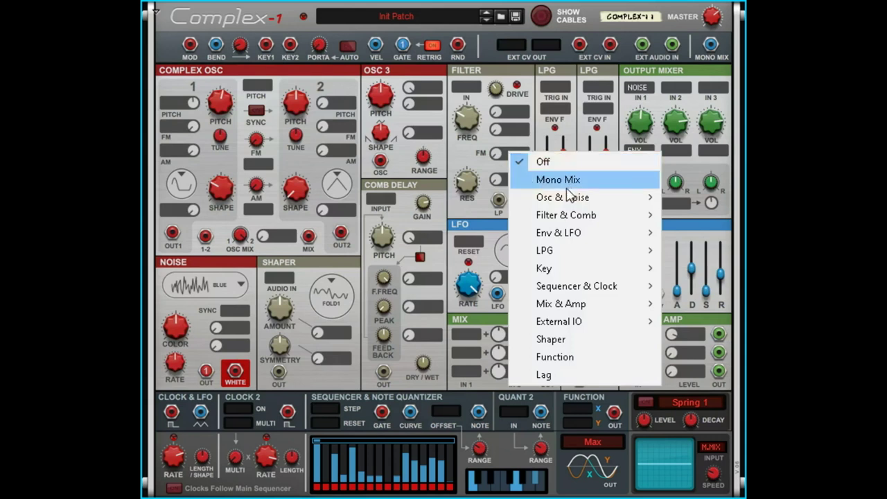
mouse_move(567, 197)
left_click(700, 203)
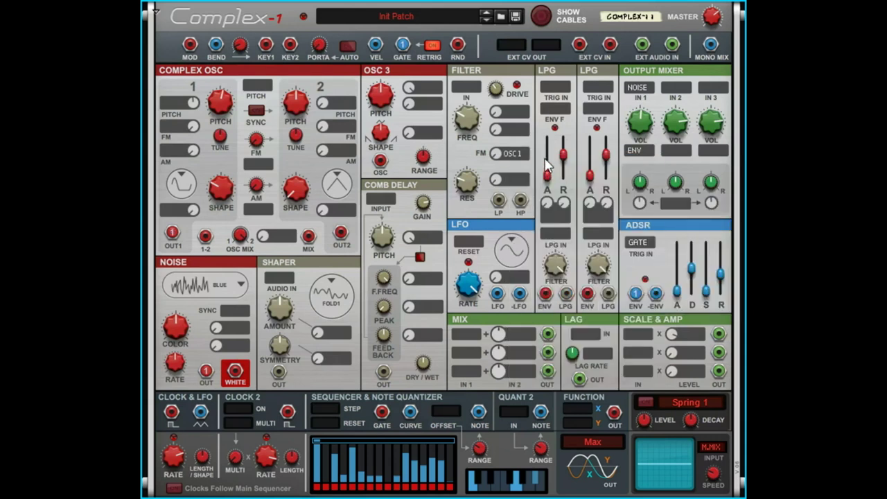
left_click_drag(512, 138, 556, 49)
Show the cables to check the new FM connection, then hide them again.
left_click(551, 20)
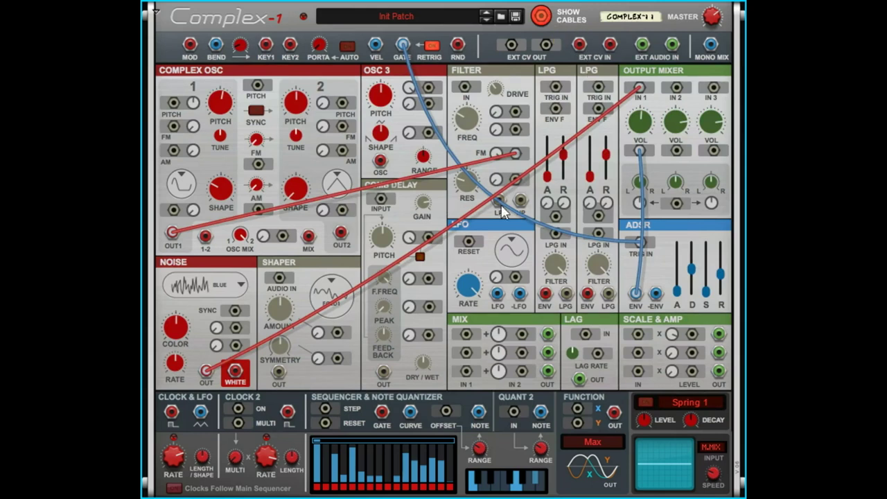
left_click(549, 19)
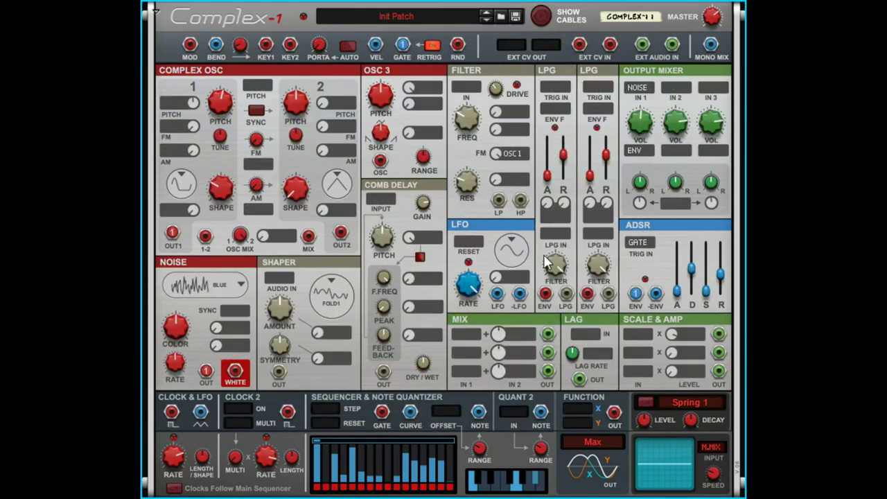
mouse_move(544, 254)
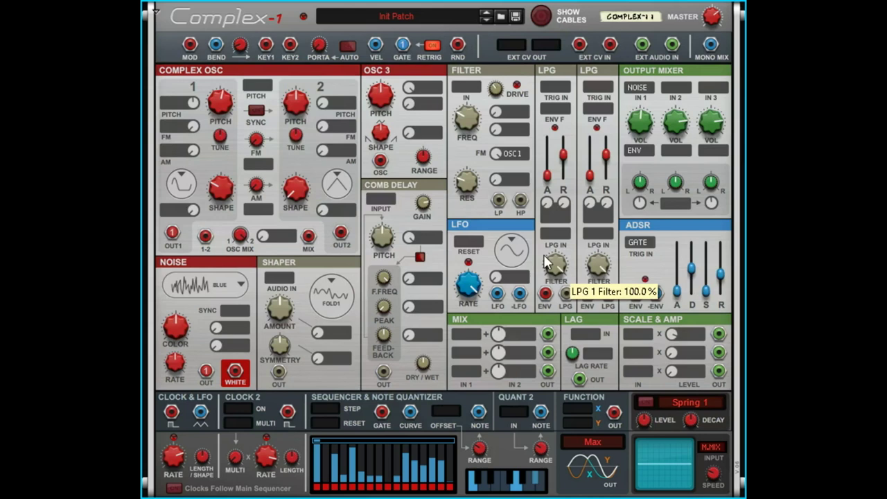